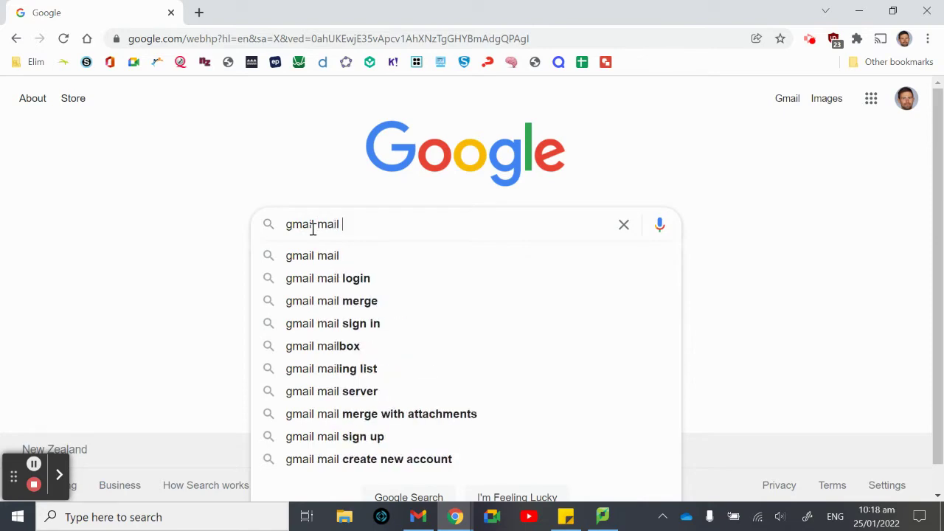
- Search Google for 'gmail mail merge' and scroll to the Apps Script mail merge guide result
{"action": "key", "text": "Return"}
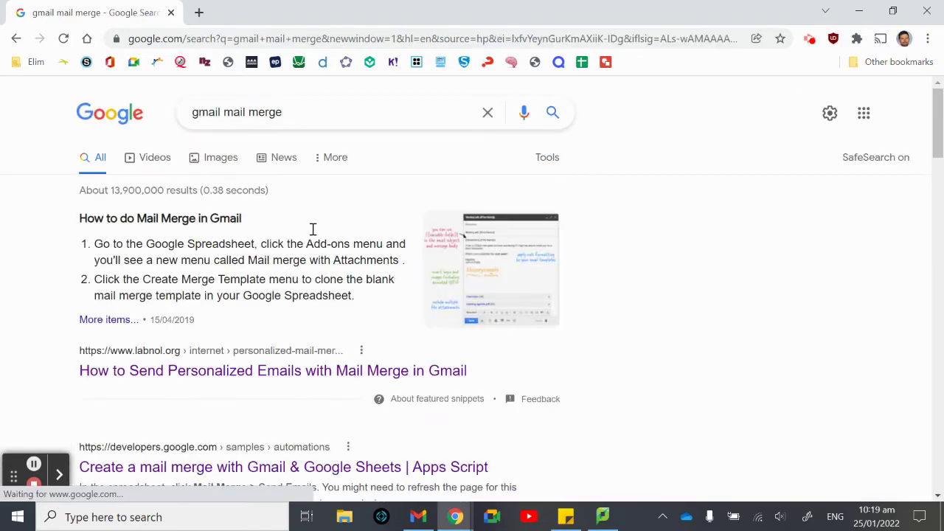
{"action": "scroll", "coordinate": [313, 230], "scroll_direction": "down", "scroll_amount": 2}
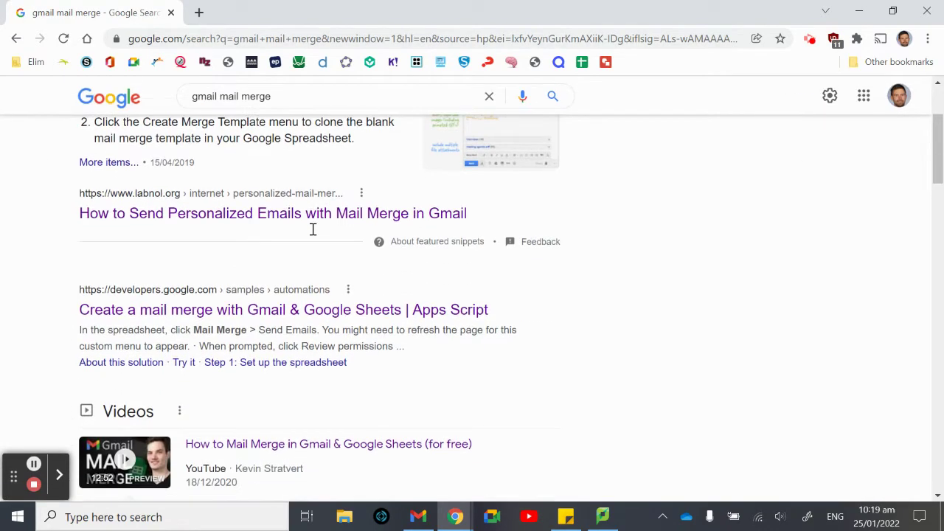
{"action": "scroll", "coordinate": [312, 228], "scroll_direction": "up", "scroll_amount": 1}
{"action": "scroll", "coordinate": [312, 228], "scroll_direction": "down", "scroll_amount": 1}
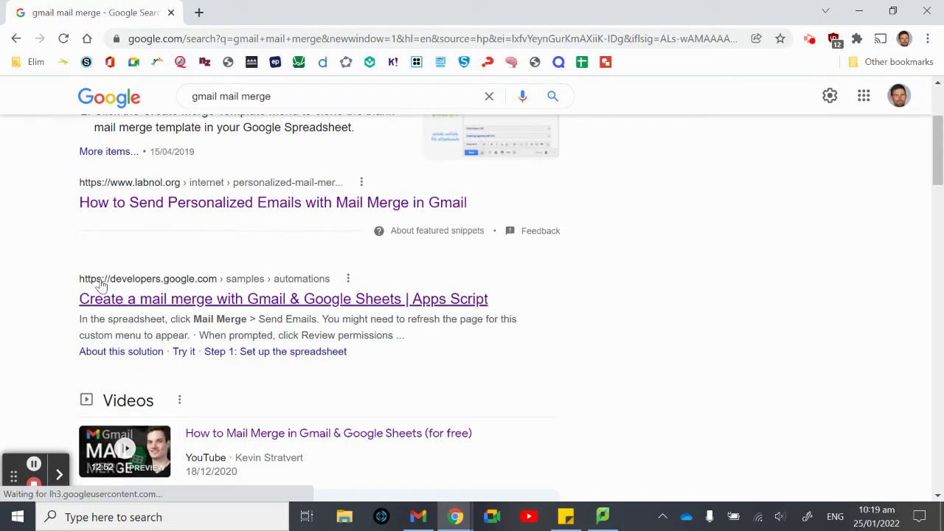
- Open the 'Create a mail merge with Gmail & Google Sheets' guide and choose Make a copy at Step 1
{"action": "left_click", "coordinate": [230, 299]}
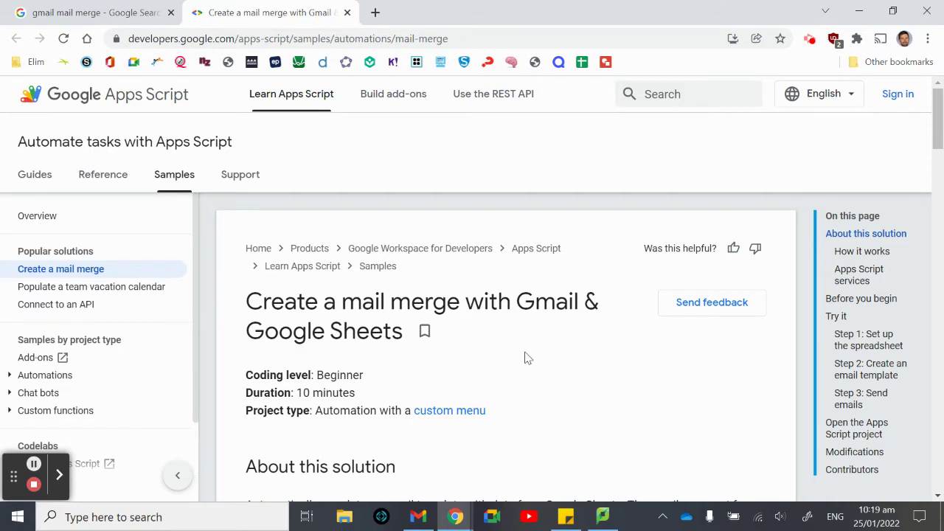
{"action": "scroll", "coordinate": [528, 358], "scroll_direction": "down", "scroll_amount": 4}
{"action": "scroll", "coordinate": [528, 358], "scroll_direction": "down", "scroll_amount": 3}
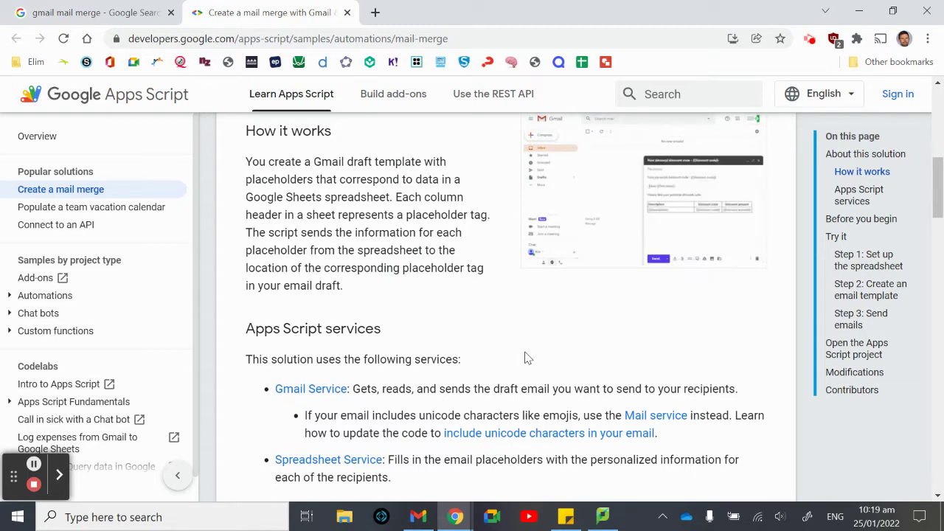
{"action": "scroll", "coordinate": [528, 358], "scroll_direction": "down", "scroll_amount": 4}
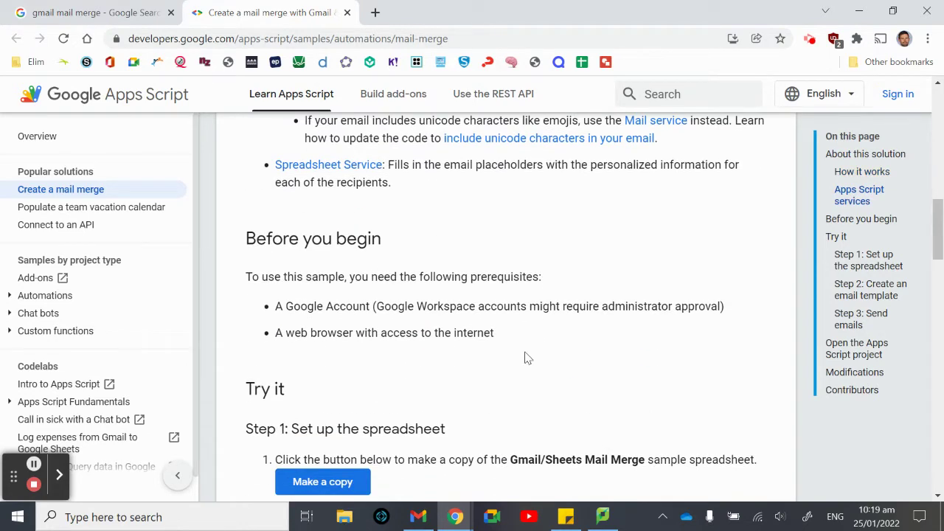
{"action": "scroll", "coordinate": [528, 357], "scroll_direction": "down", "scroll_amount": 2}
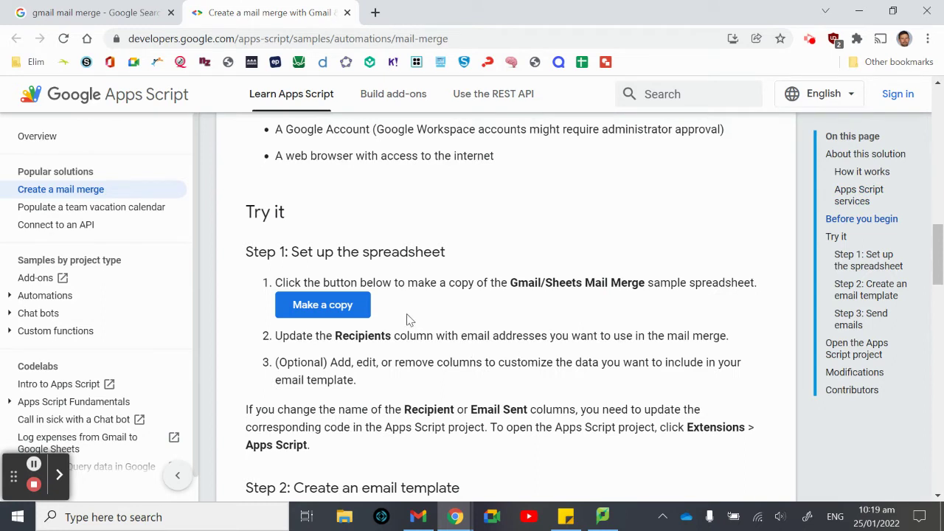
{"action": "left_click", "coordinate": [330, 308]}
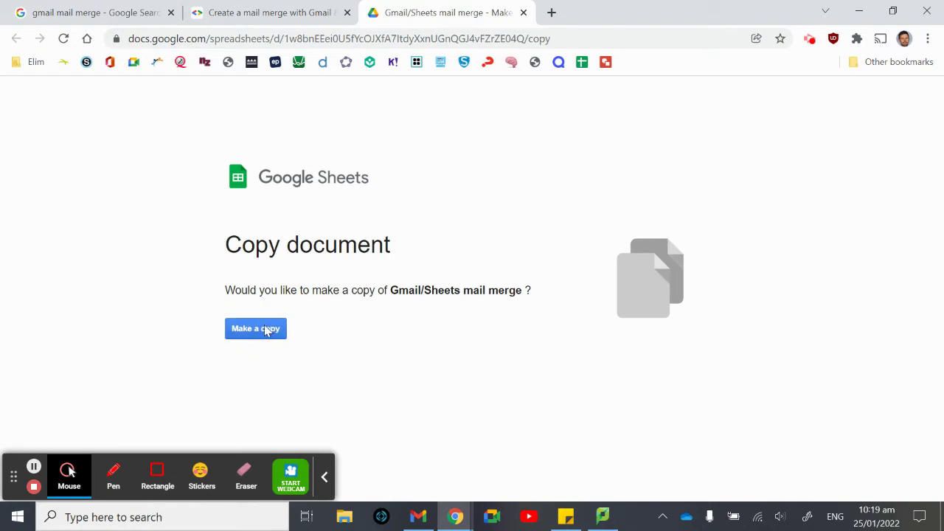
- Copy the Gmail/Sheets mail merge spreadsheet and widen its Discount amount and Recipient columns
{"action": "left_click", "coordinate": [269, 328]}
{"action": "left_click", "coordinate": [324, 478]}
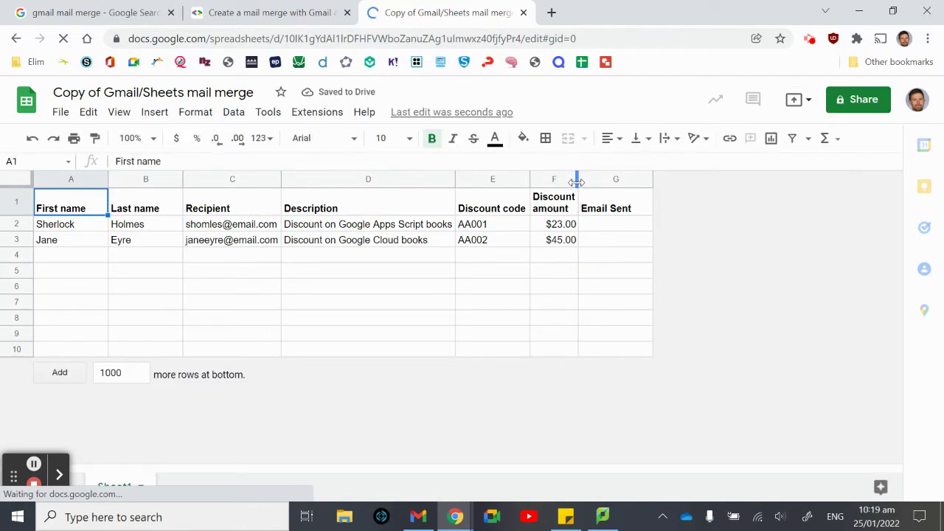
{"action": "left_click_drag", "start_coordinate": [579, 183], "coordinate": [633, 180]}
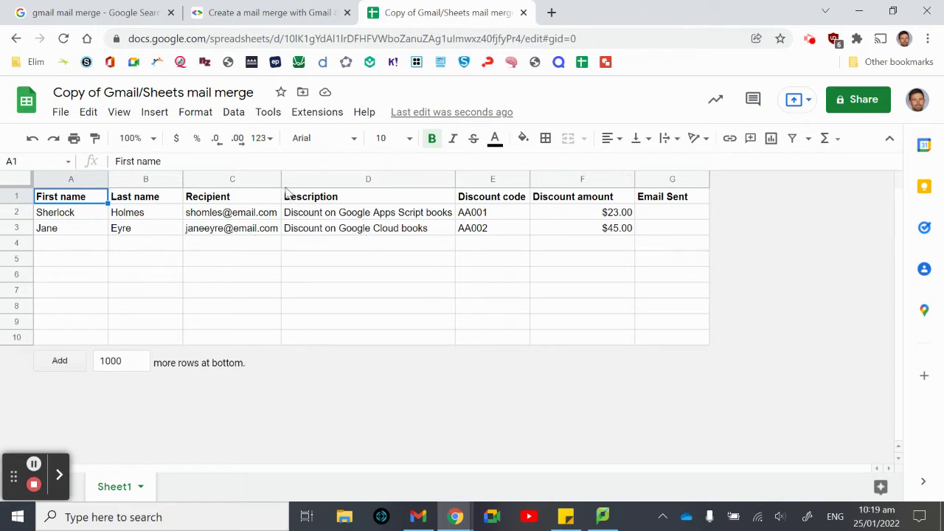
{"action": "left_click_drag", "start_coordinate": [281, 180], "coordinate": [303, 179]}
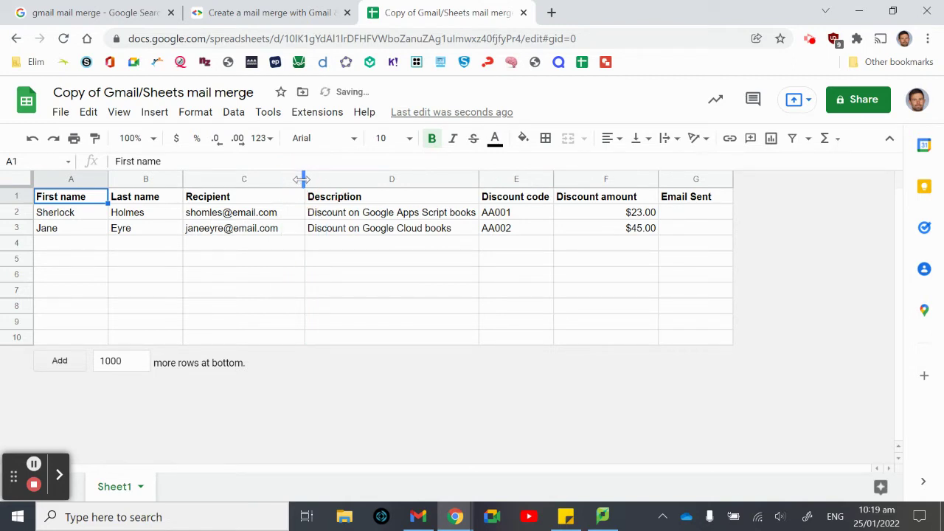
- Compare the Recipient and Email Sent headers, then select the Description column
{"action": "left_click", "coordinate": [250, 198]}
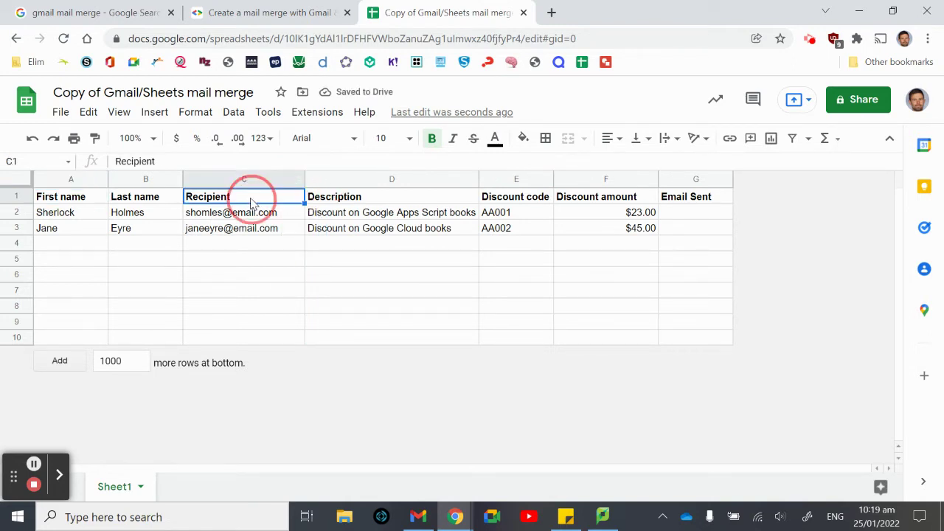
{"action": "left_click", "coordinate": [684, 200]}
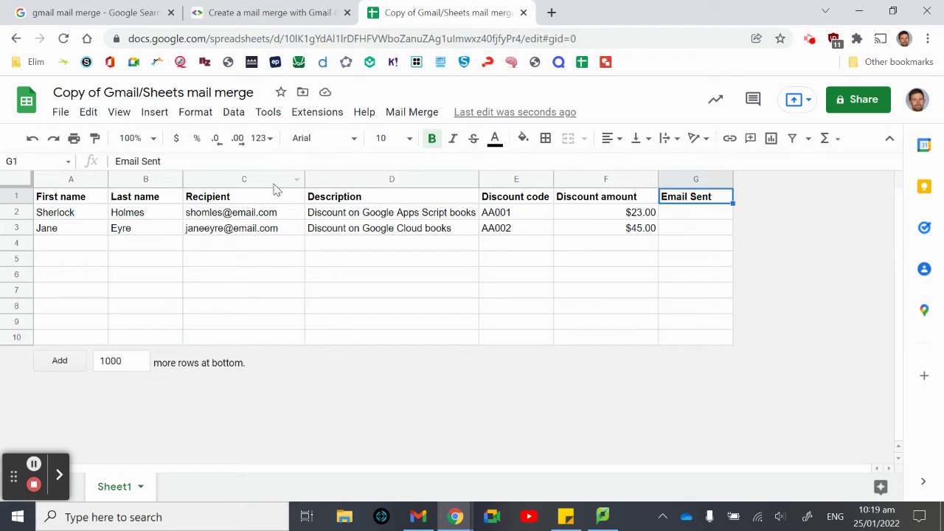
{"action": "left_click", "coordinate": [246, 202]}
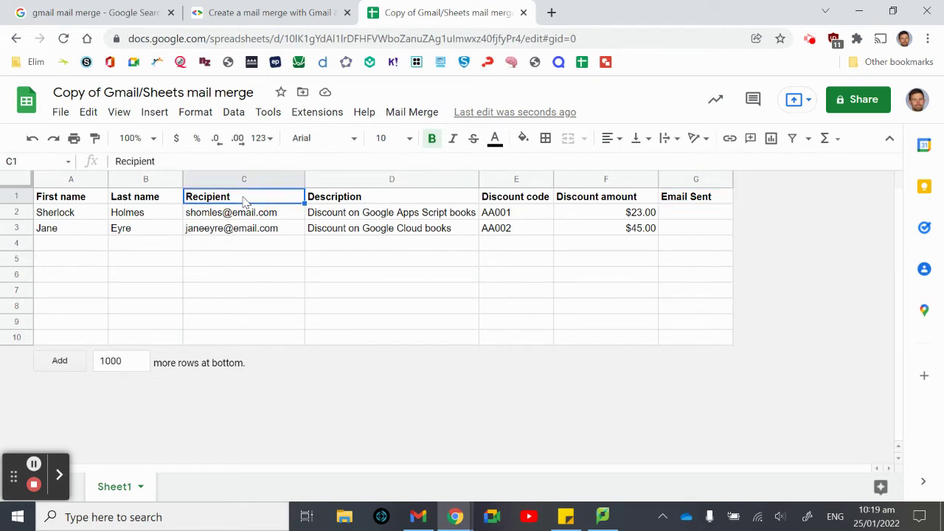
{"action": "left_click", "coordinate": [699, 203]}
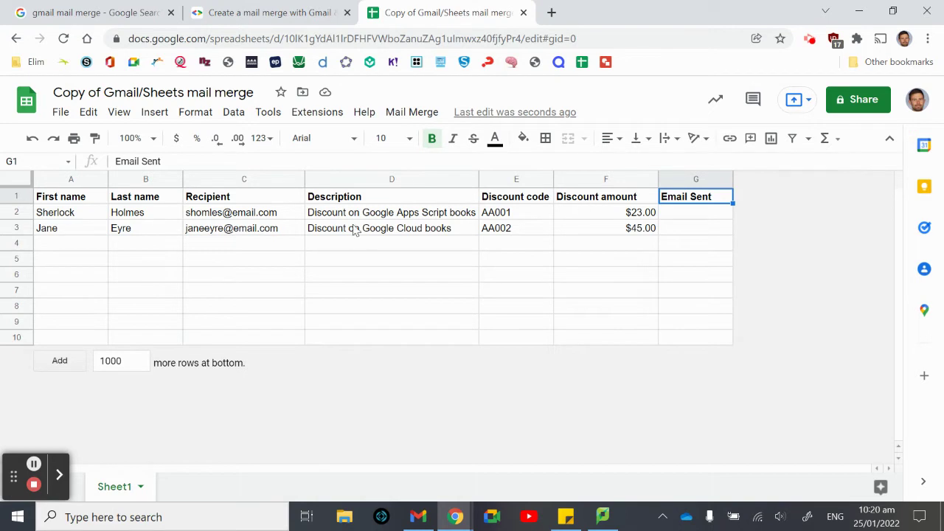
{"action": "left_click", "coordinate": [408, 179]}
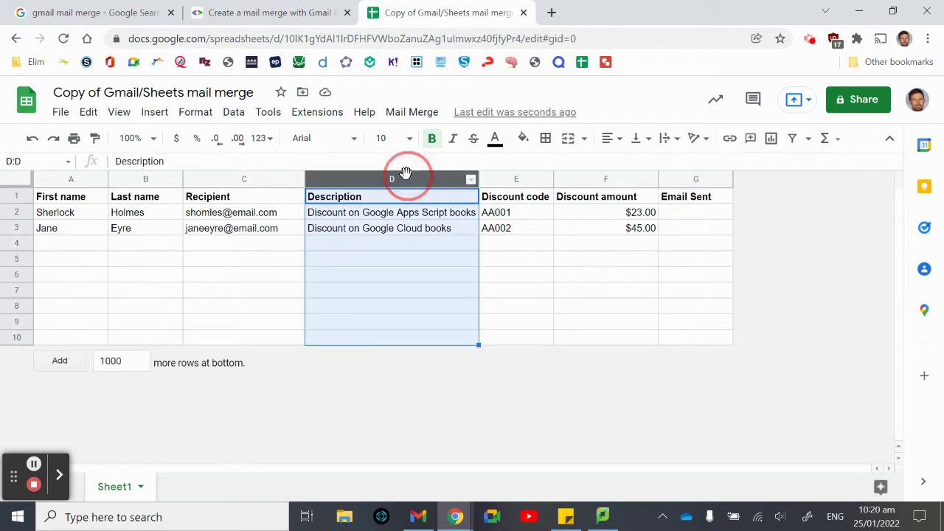
- Delete columns D–F (Description, Discount code, Discount amount) and widen the Recipient column
{"action": "left_click", "coordinate": [583, 180], "text": "shift"}
{"action": "right_click", "coordinate": [586, 184]}
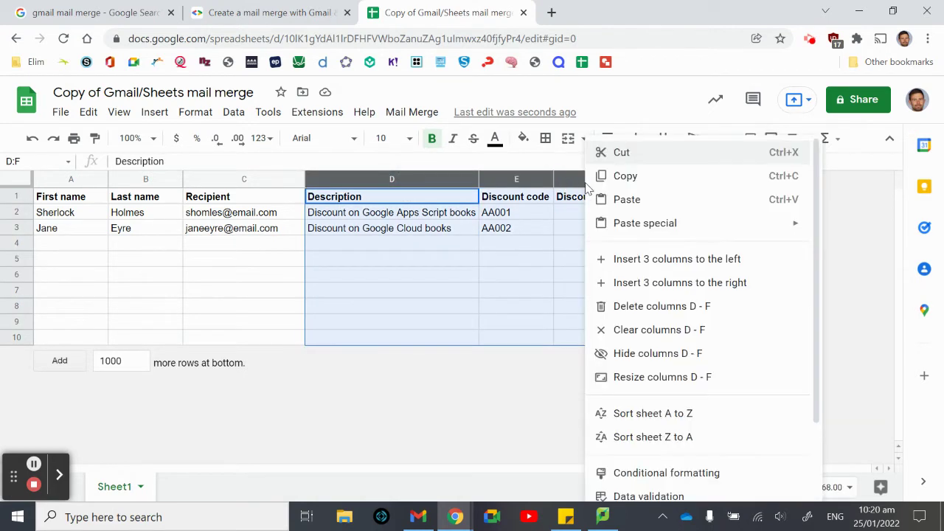
{"action": "left_click", "coordinate": [634, 306]}
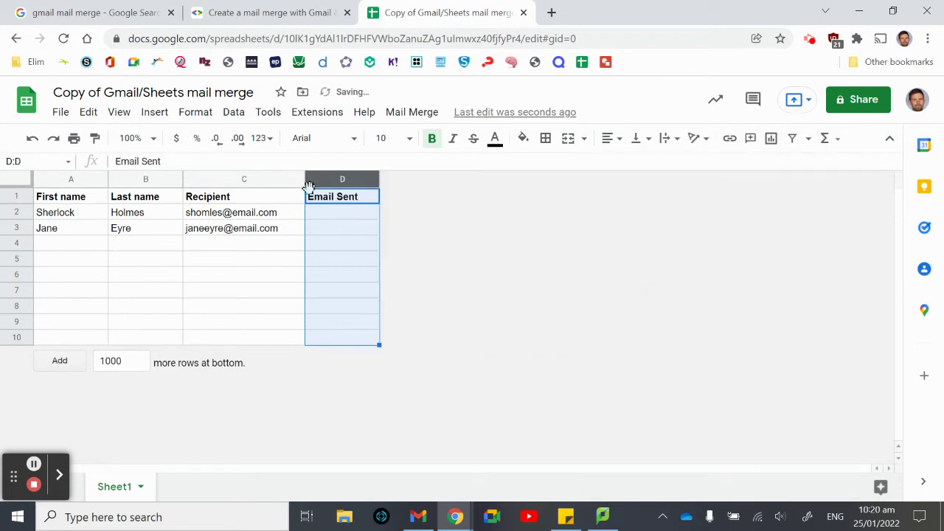
{"action": "left_click_drag", "start_coordinate": [306, 184], "coordinate": [330, 185]}
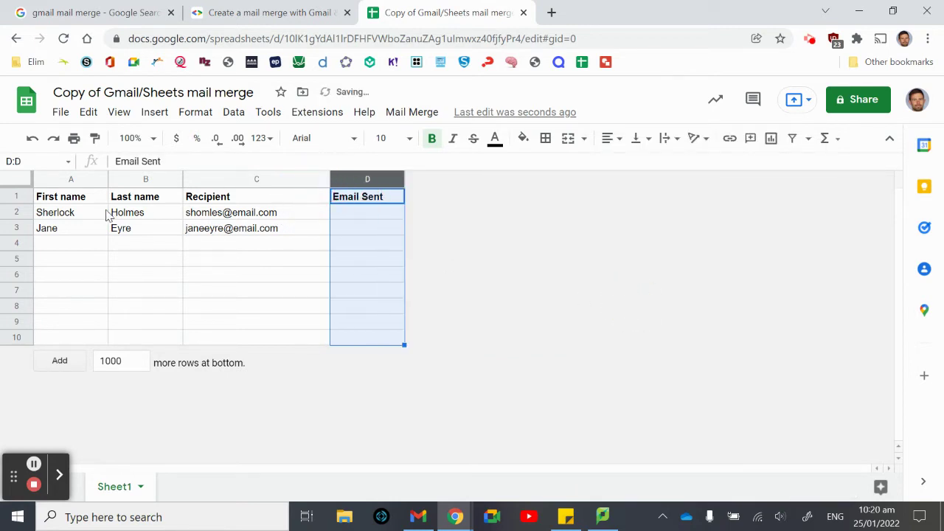
{"action": "left_click", "coordinate": [131, 214]}
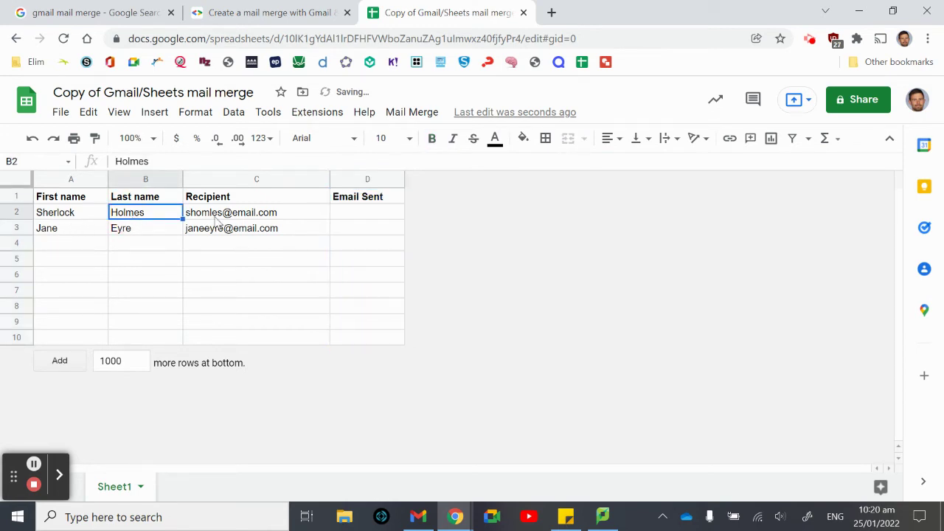
{"action": "mouse_move", "coordinate": [233, 214]}
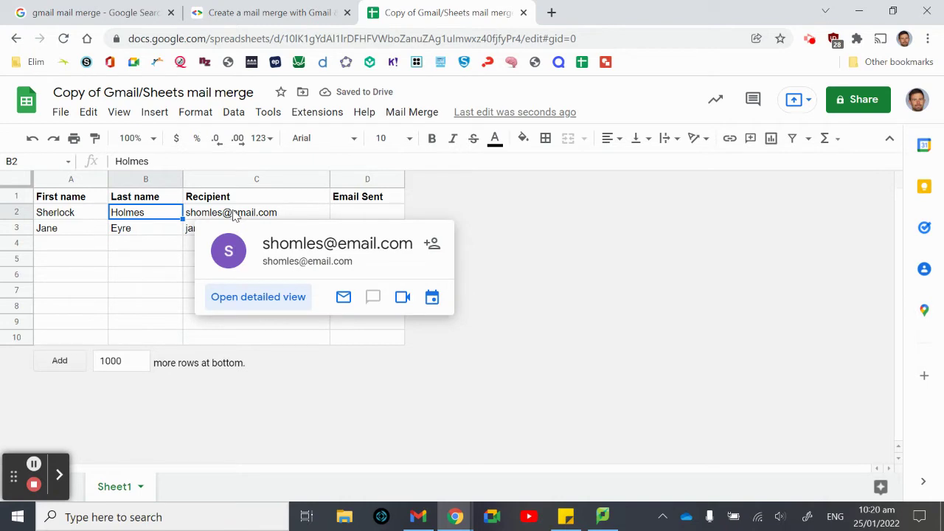
- Enter your own school and Outlook test email addresses in C2 and C3
{"action": "left_click", "coordinate": [295, 216]}
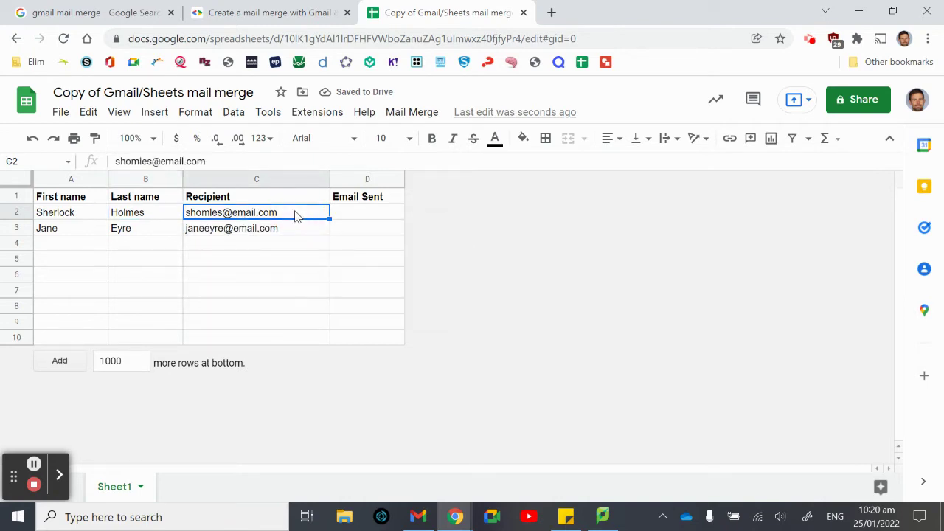
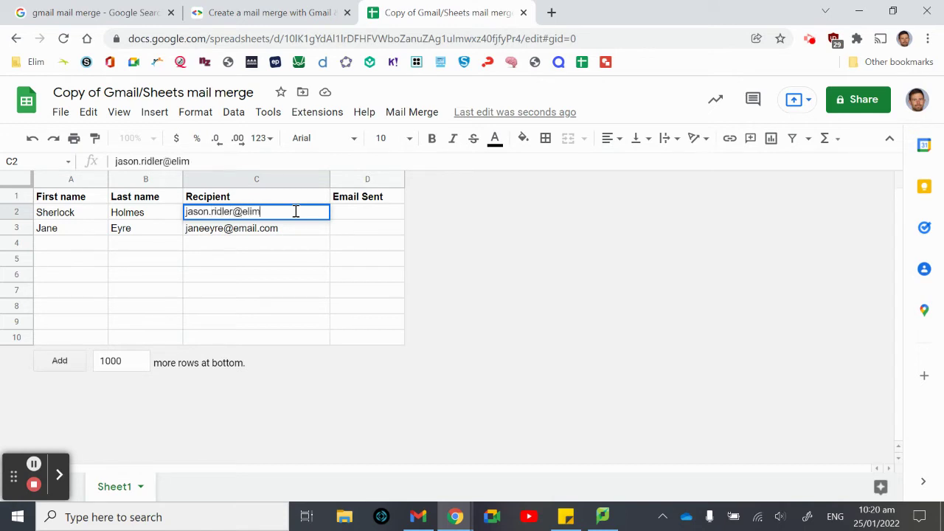
{"action": "key", "text": "Return"}
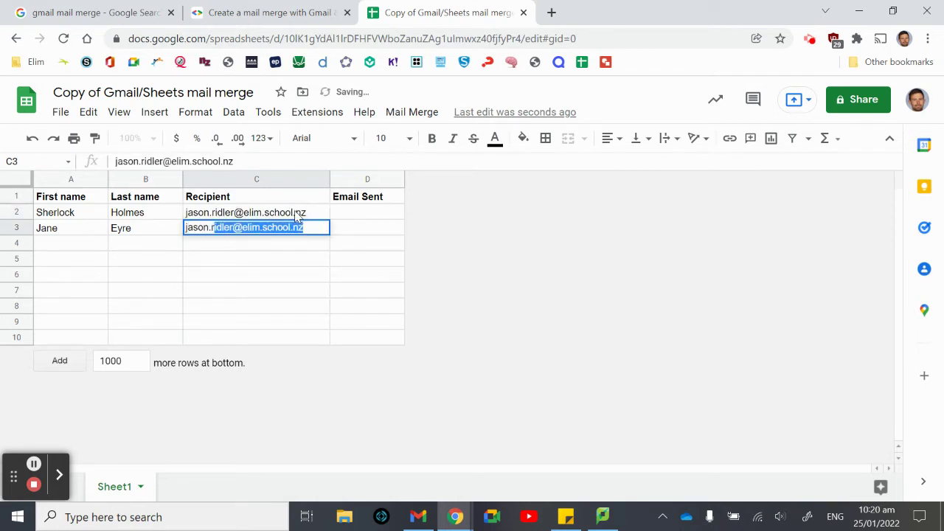
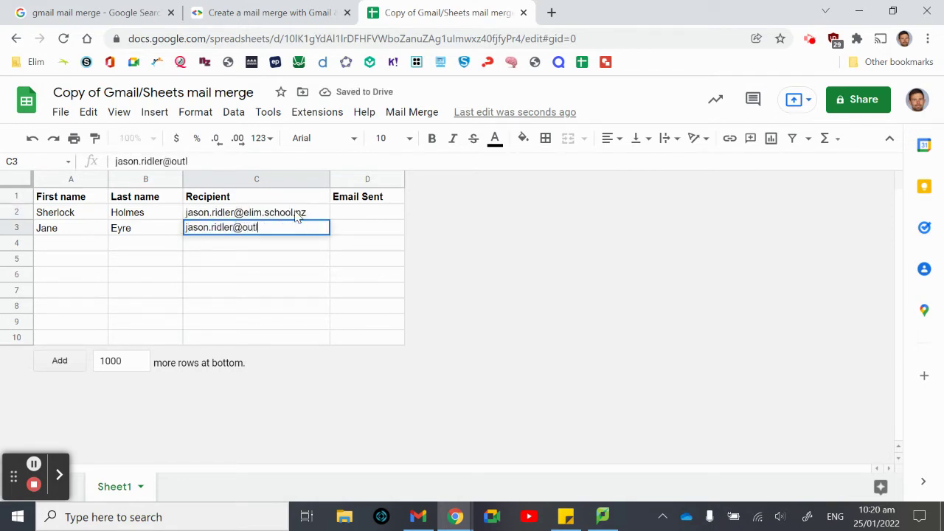
{"action": "key", "text": "Return"}
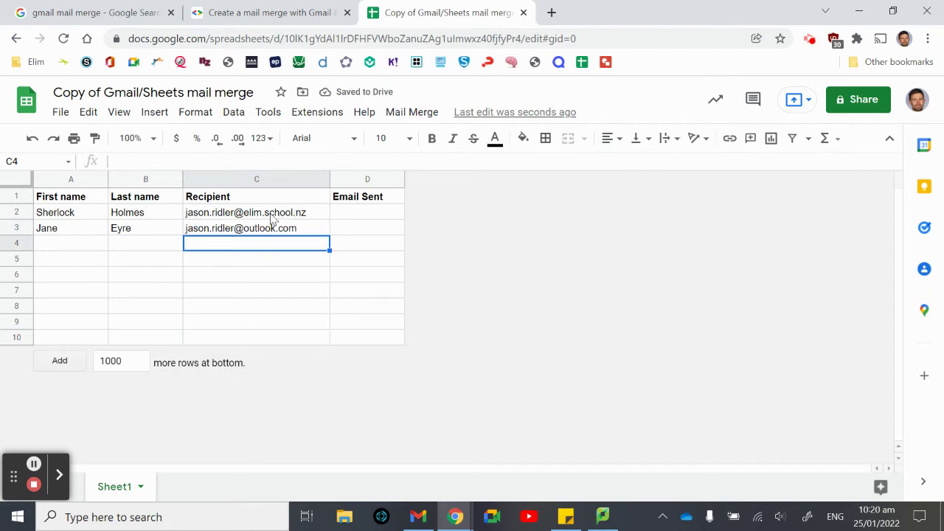
{"action": "mouse_move", "coordinate": [273, 215]}
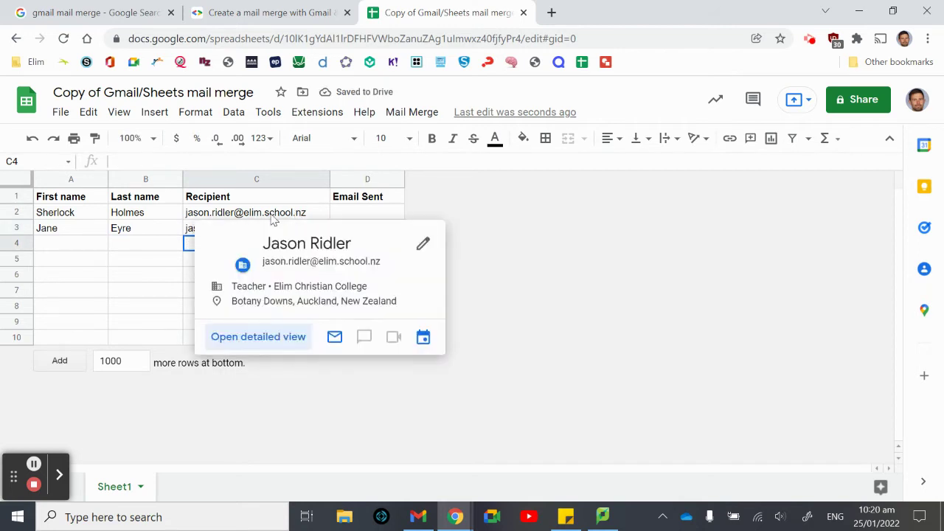
{"action": "left_click", "coordinate": [167, 249]}
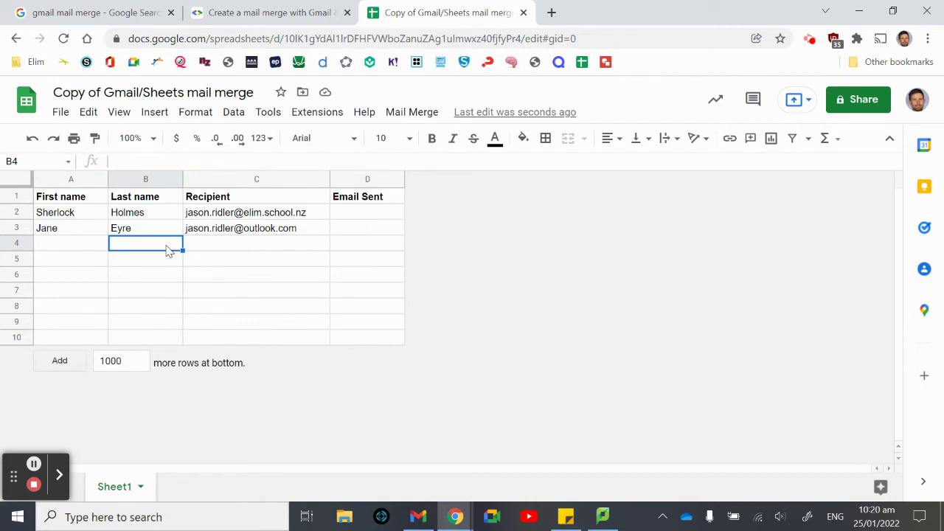
- In Gmail, compose a new message with subject 'Hi {{First name}}', checking the sheet's column names
{"action": "left_click", "coordinate": [410, 516]}
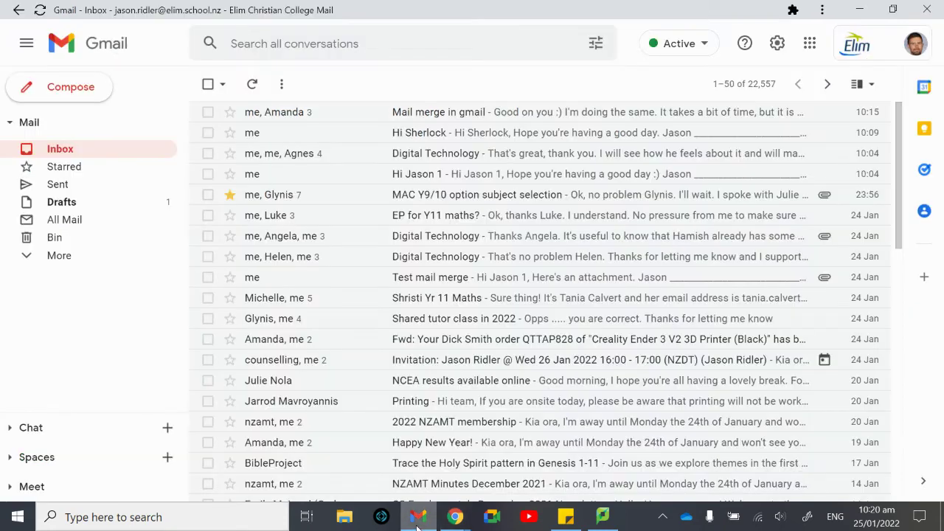
{"action": "left_click", "coordinate": [74, 87]}
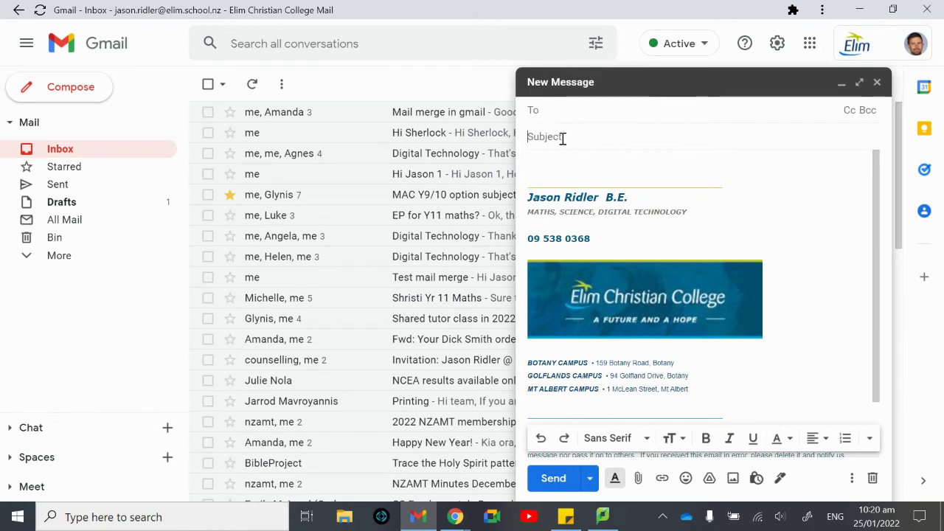
{"action": "left_click", "coordinate": [562, 138]}
{"action": "type", "text": "Hi "}
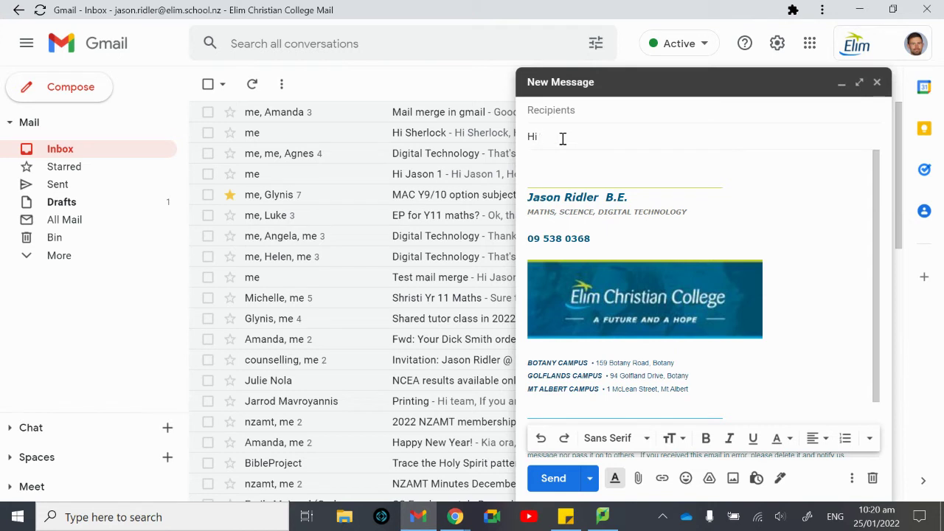
{"action": "type", "text": "{{First name"}
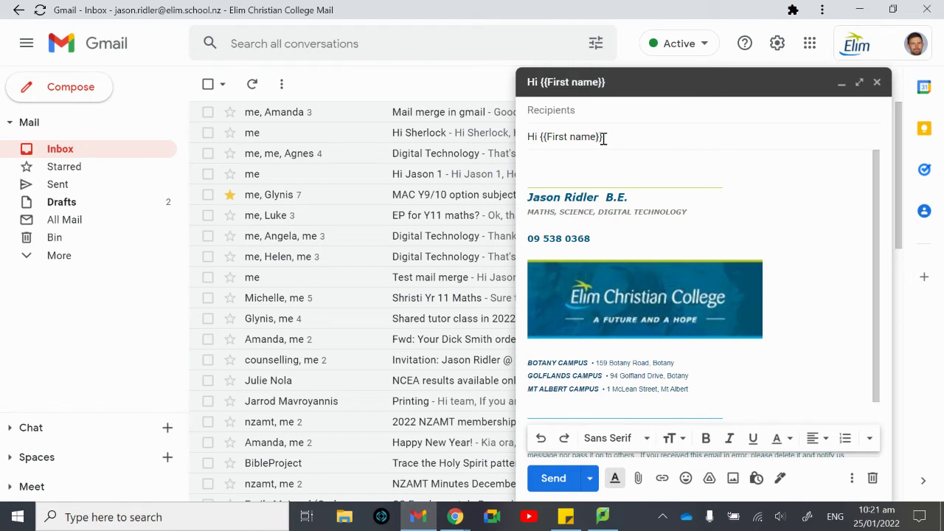
{"action": "left_click", "coordinate": [455, 516]}
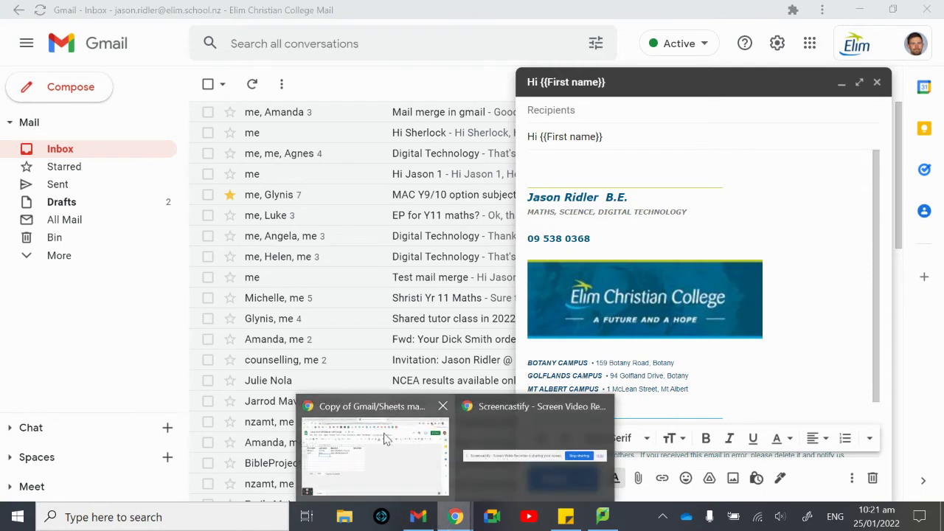
{"action": "left_click", "coordinate": [383, 438]}
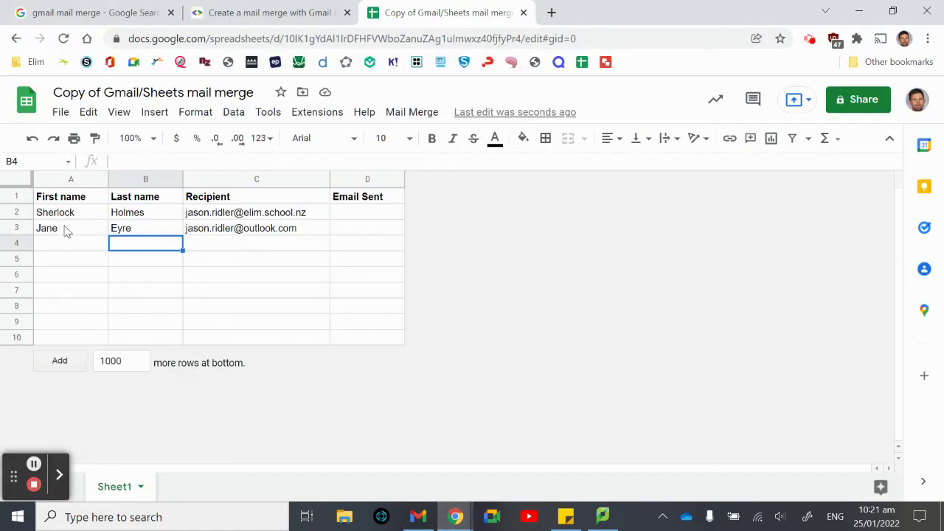
- Start the body with the greeting 'Hi {{First name}} {{Last name}}'
{"action": "left_click", "coordinate": [426, 516]}
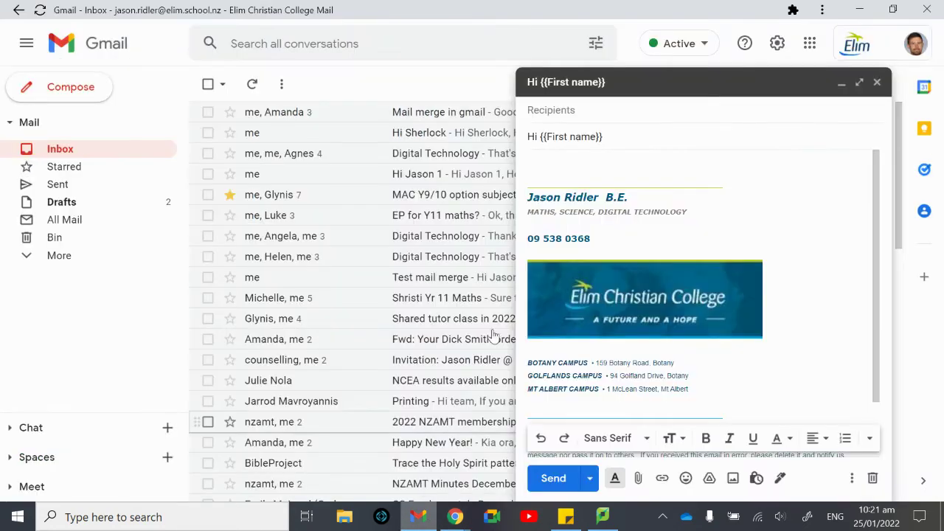
{"action": "type", "text": "H"}
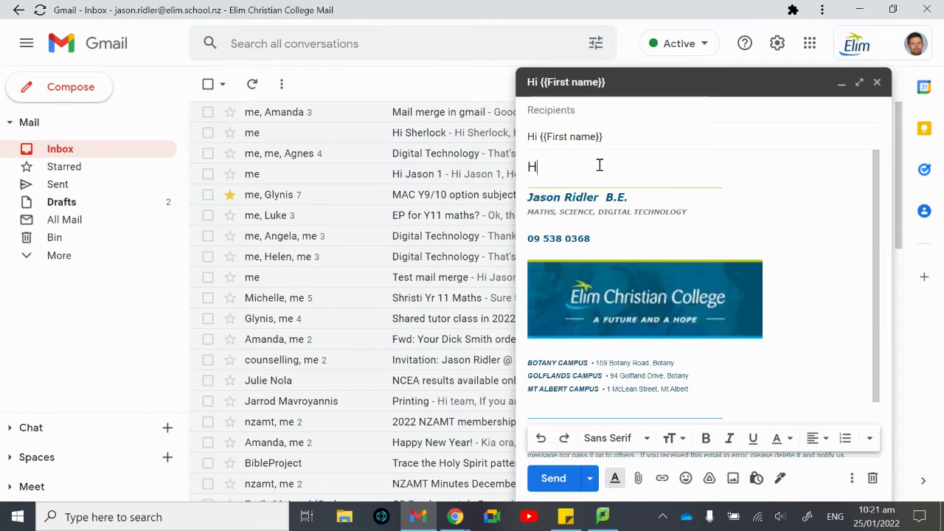
{"action": "type", "text": "i {{First name"}
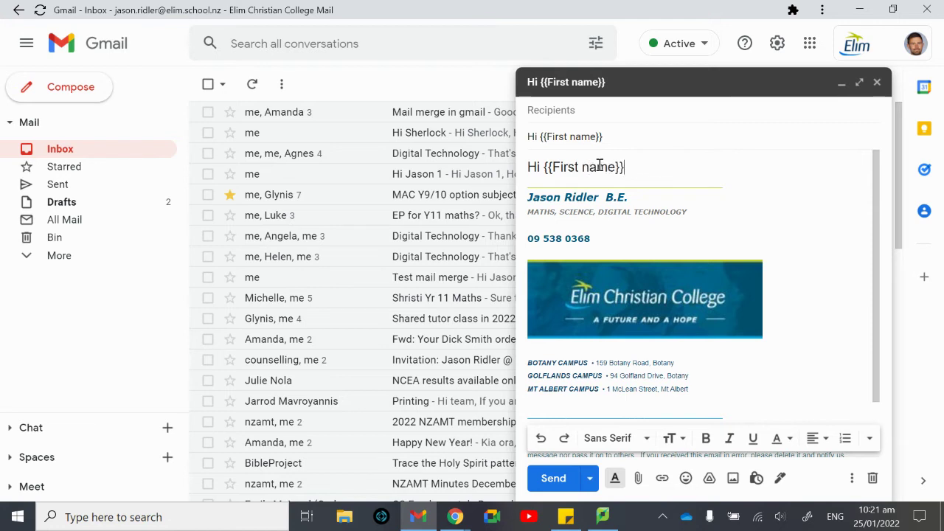
{"action": "type", "text": "}} {{Last nam"}
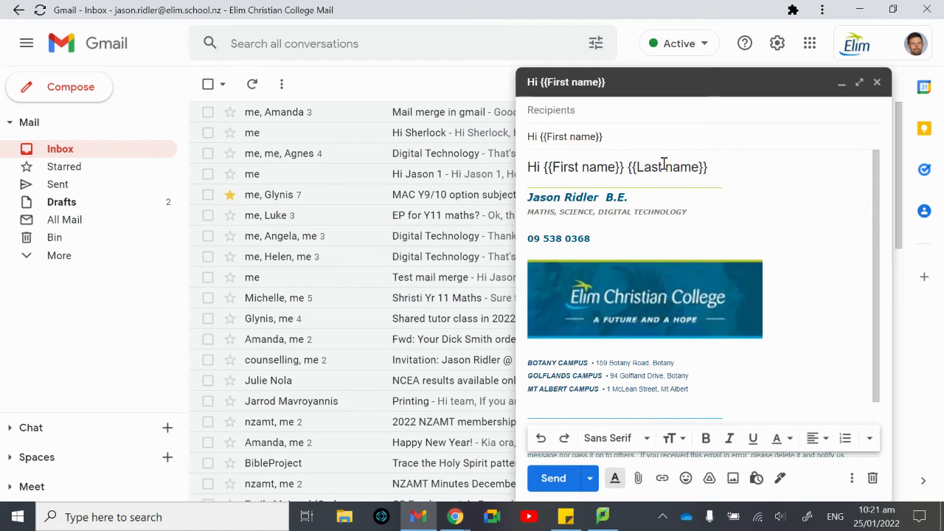
{"action": "type", "text": "e}}"}
{"action": "mouse_move", "coordinate": [455, 517]}
{"action": "left_click", "coordinate": [372, 469]}
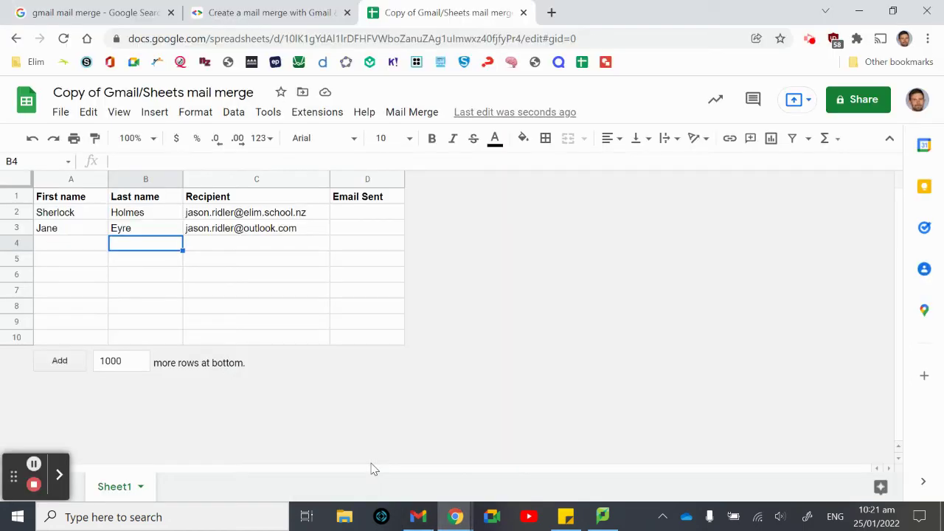
- Finish the body with a comma, 'Hope you're having a good day.' and a sign-off name
{"action": "left_click", "coordinate": [418, 511]}
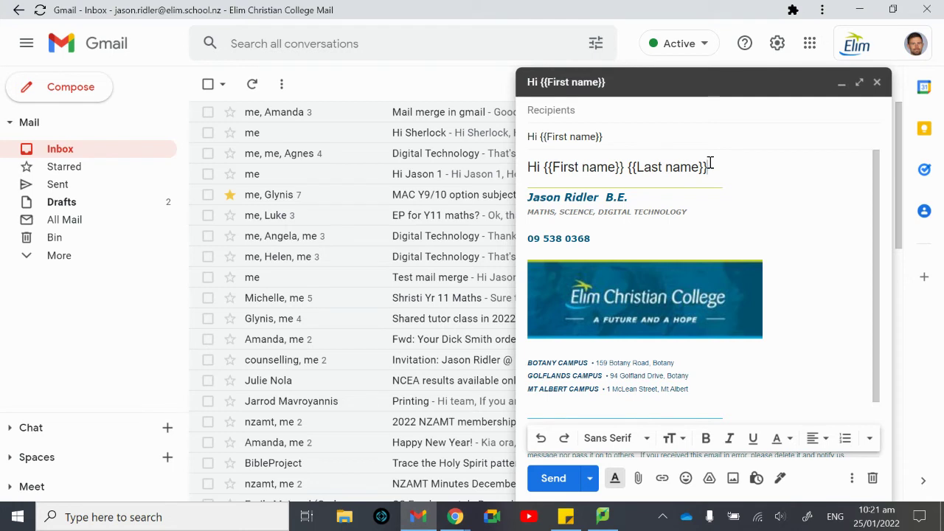
{"action": "type", "text": ","}
{"action": "key", "text": "Return"}
{"action": "key", "text": "Return"}
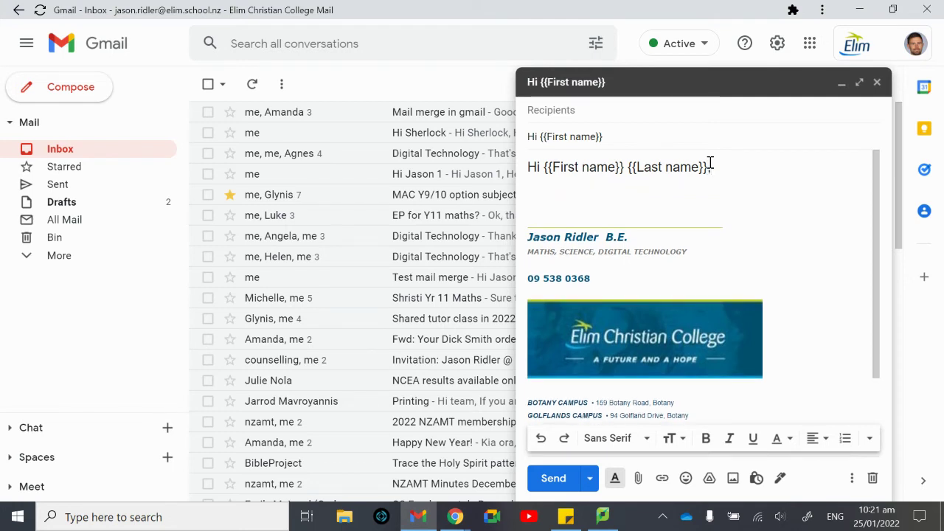
{"action": "type", "text": "Hope you're "}
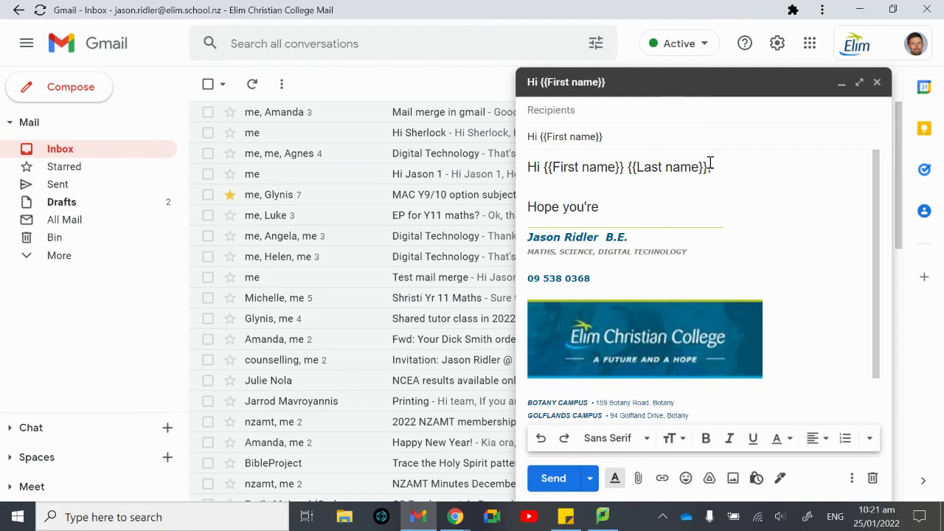
{"action": "type", "text": "having a good d"}
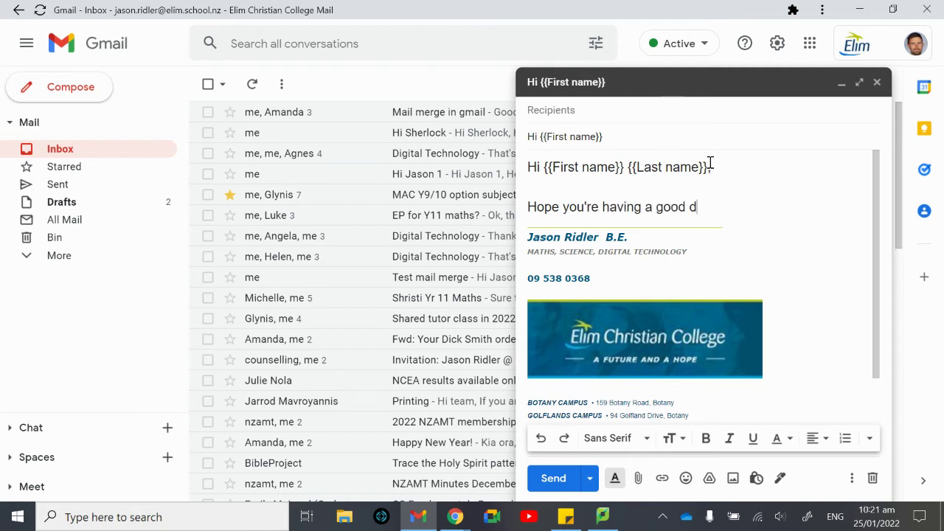
{"action": "type", "text": "ay."}
{"action": "key", "text": "Return"}
{"action": "key", "text": "Return"}
{"action": "type", "text": "Jason"}
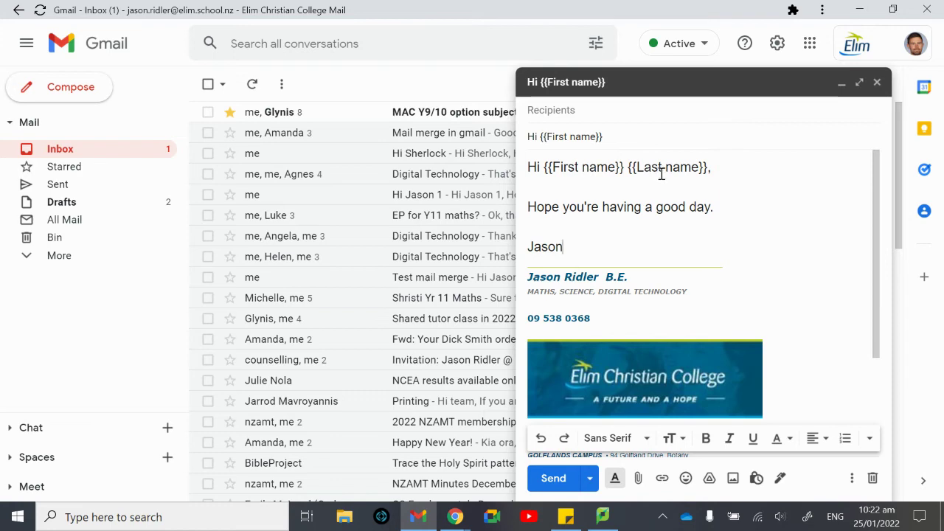
{"action": "left_click", "coordinate": [462, 515]}
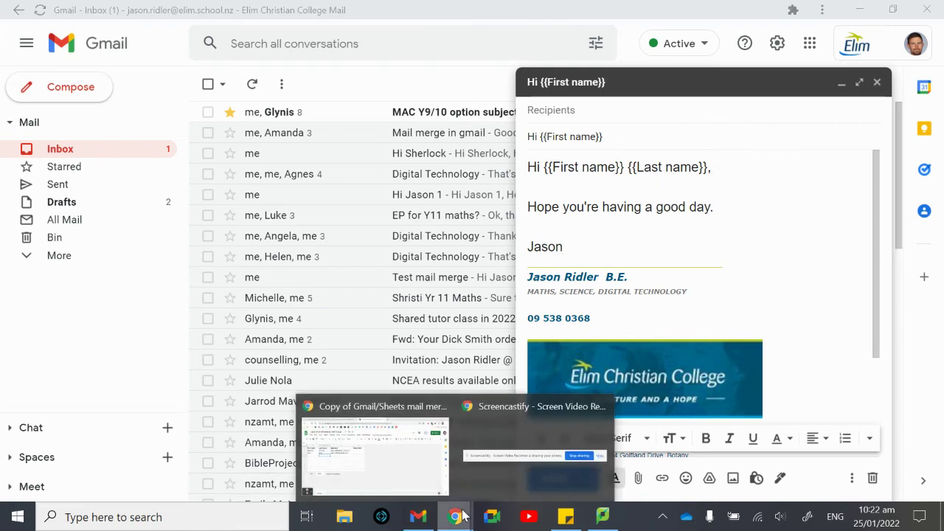
{"action": "left_click", "coordinate": [394, 458]}
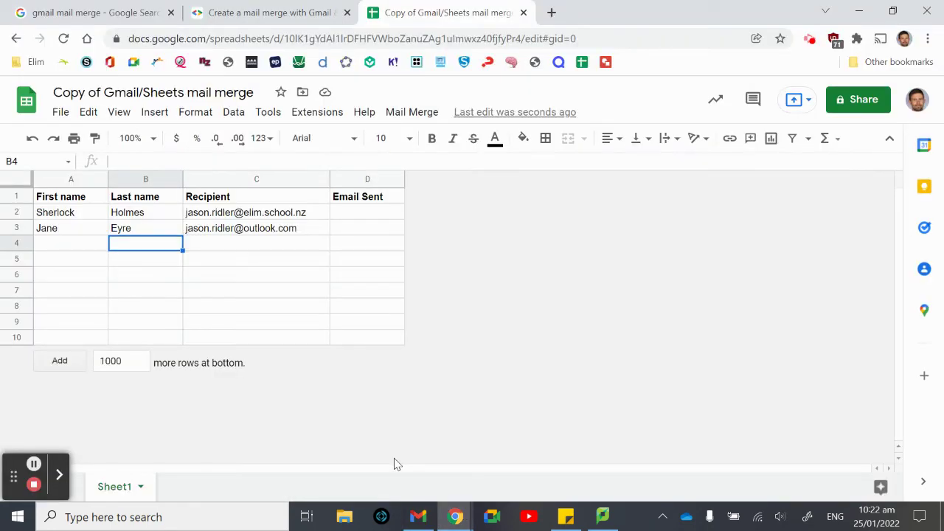
- Run Mail Merge > Send Emails and authorise the script on the school account
{"action": "left_click", "coordinate": [410, 113]}
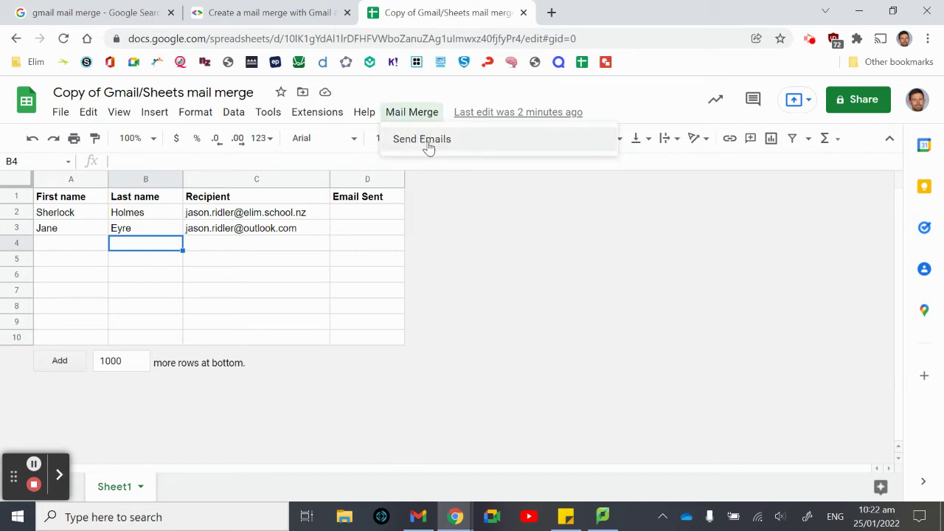
{"action": "left_click", "coordinate": [428, 142]}
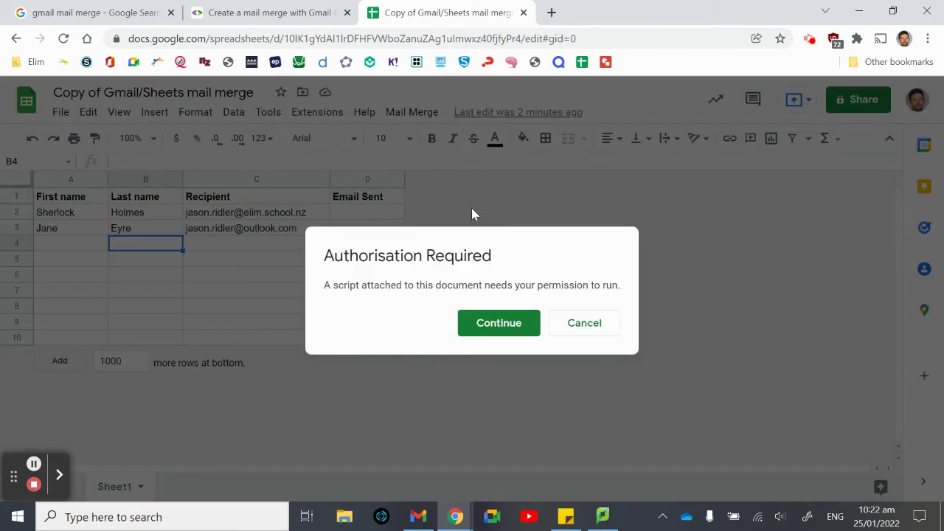
{"action": "left_click", "coordinate": [514, 329]}
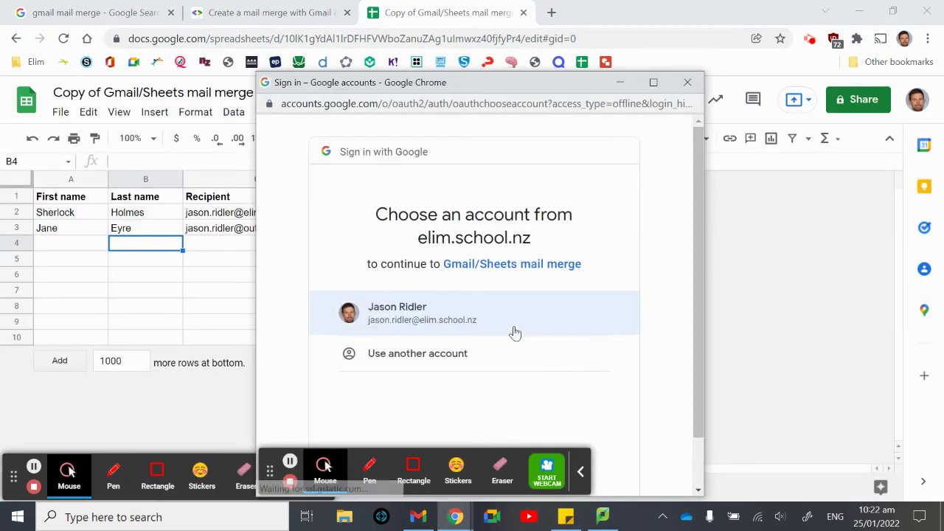
{"action": "left_click", "coordinate": [467, 321]}
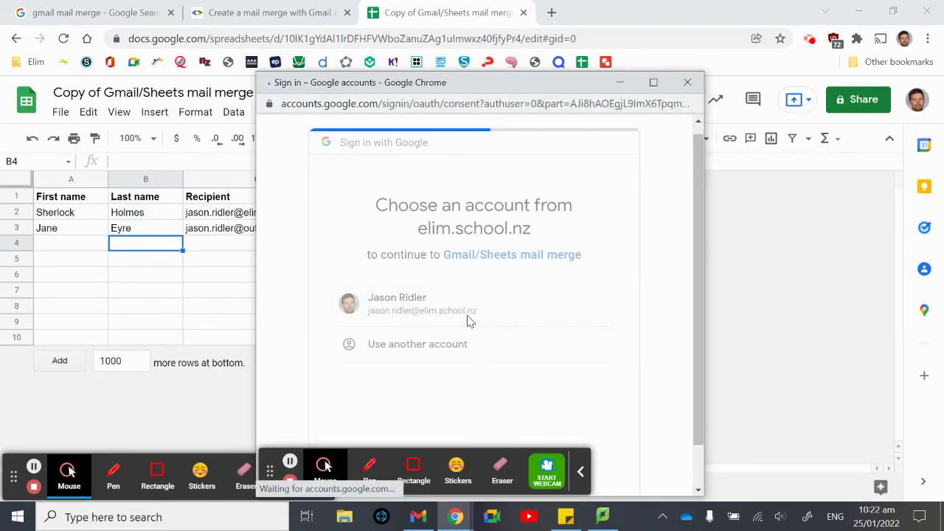
{"action": "scroll", "coordinate": [468, 320], "scroll_direction": "down", "scroll_amount": 5}
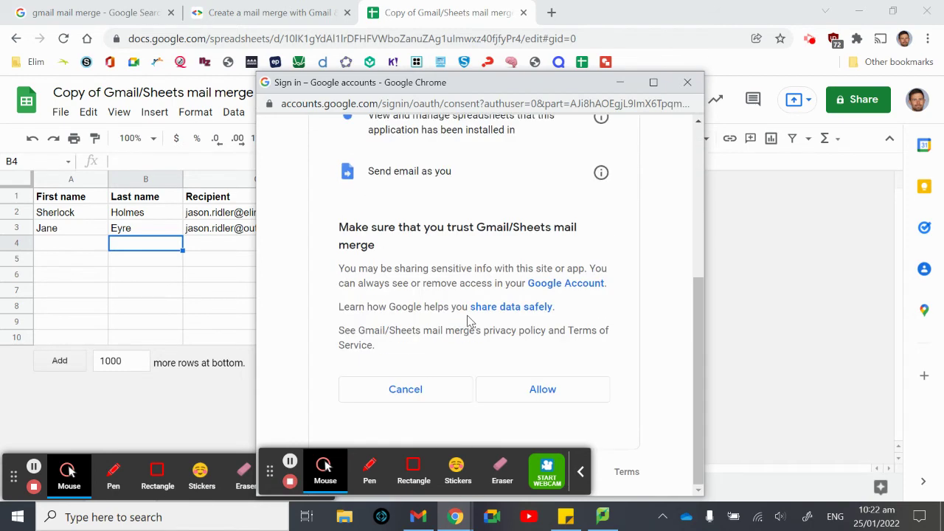
{"action": "left_click", "coordinate": [545, 390]}
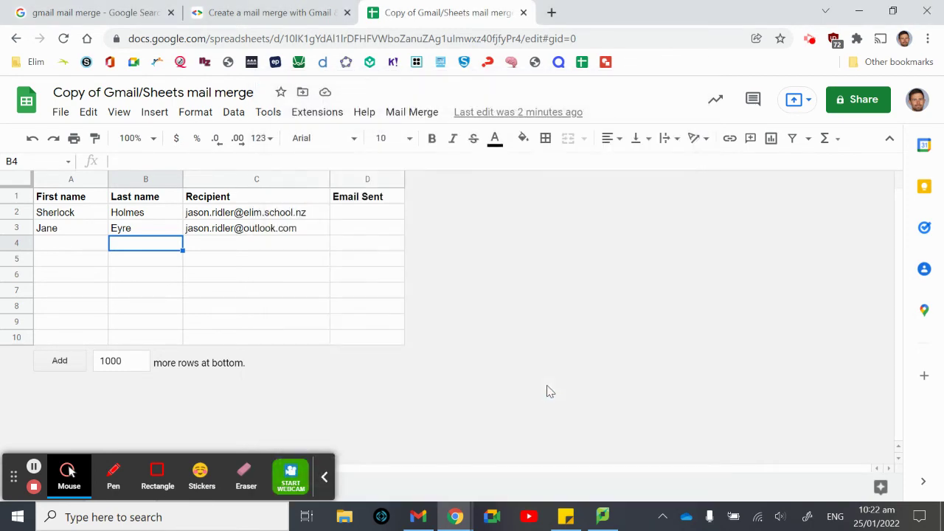
{"action": "left_click", "coordinate": [413, 112]}
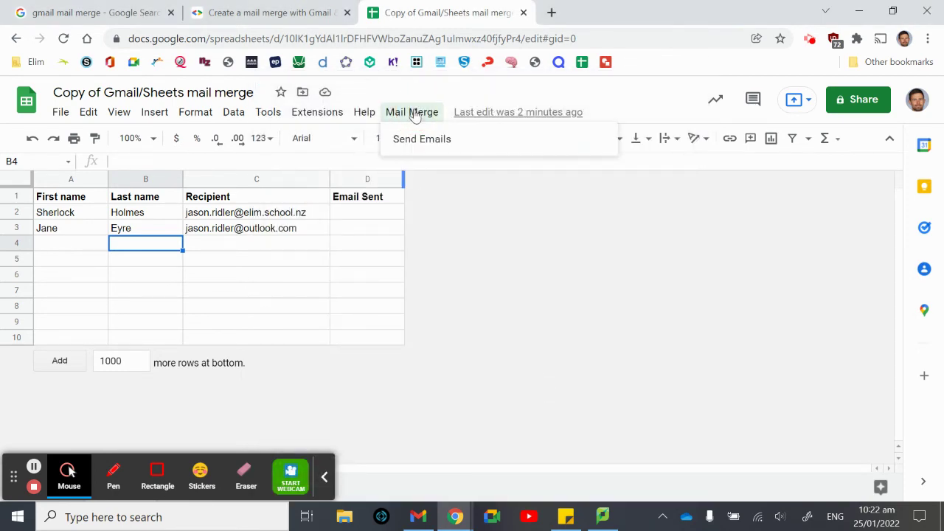
- Send the merge using the draft subject 'Hi {{First name}}', stamping both Email Sent rows
{"action": "left_click", "coordinate": [430, 138]}
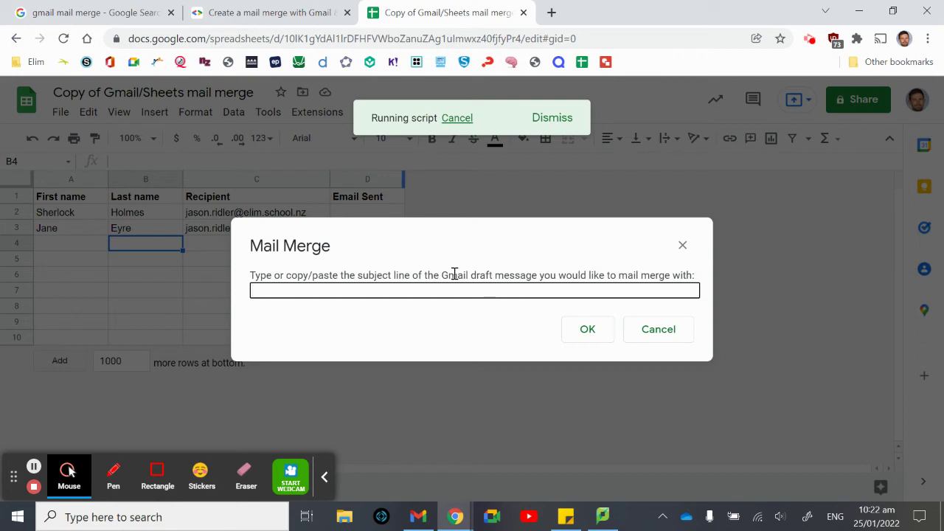
{"action": "type", "text": "Hi {{First name}}"}
{"action": "left_click", "coordinate": [590, 333]}
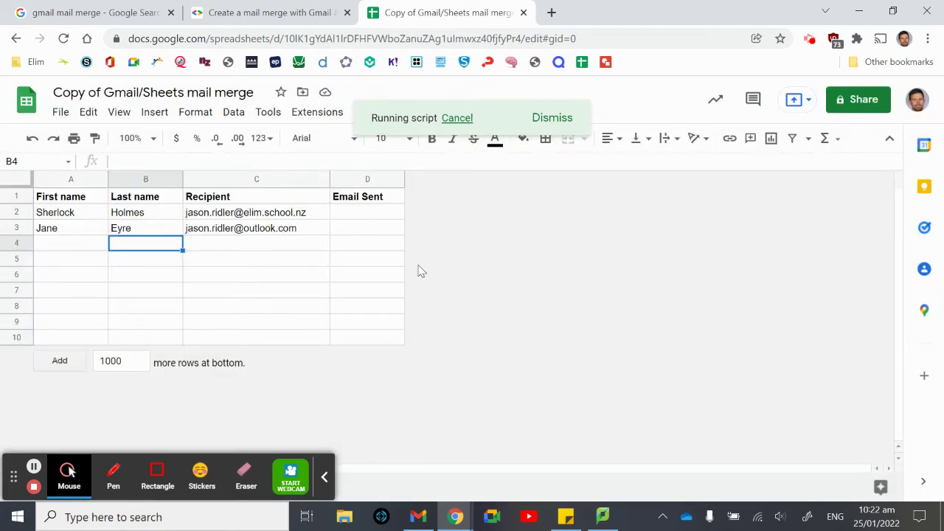
- Widen column D so the full 24/01/2022 send timestamps show
{"action": "mouse_move", "coordinate": [249, 221]}
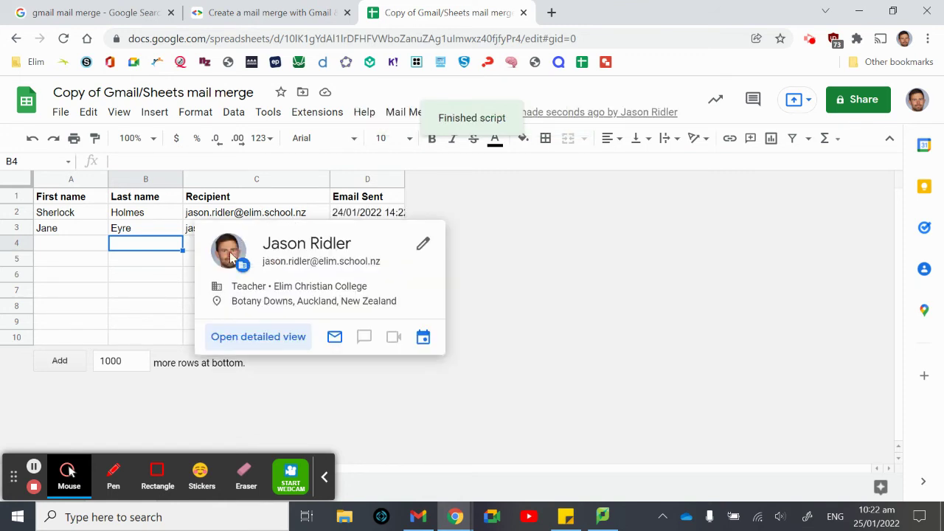
{"action": "left_click", "coordinate": [170, 295]}
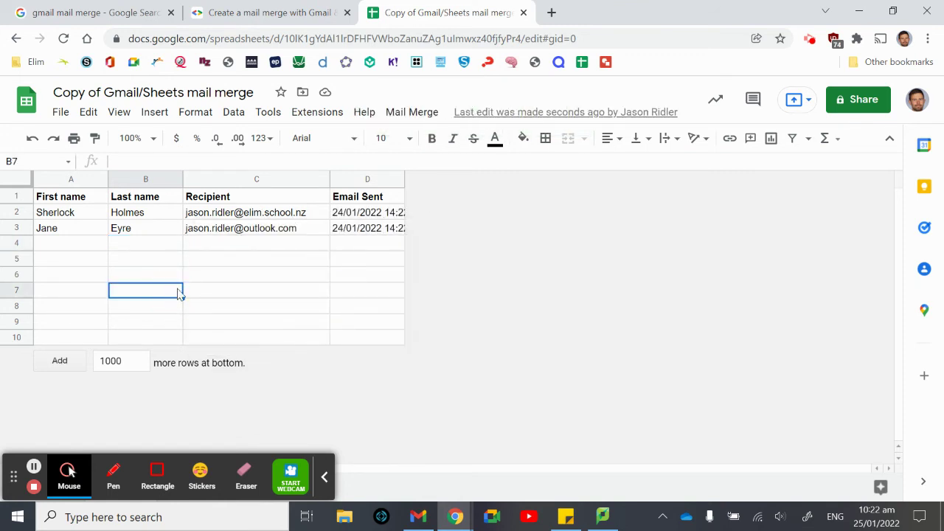
{"action": "left_click_drag", "start_coordinate": [404, 180], "coordinate": [436, 180]}
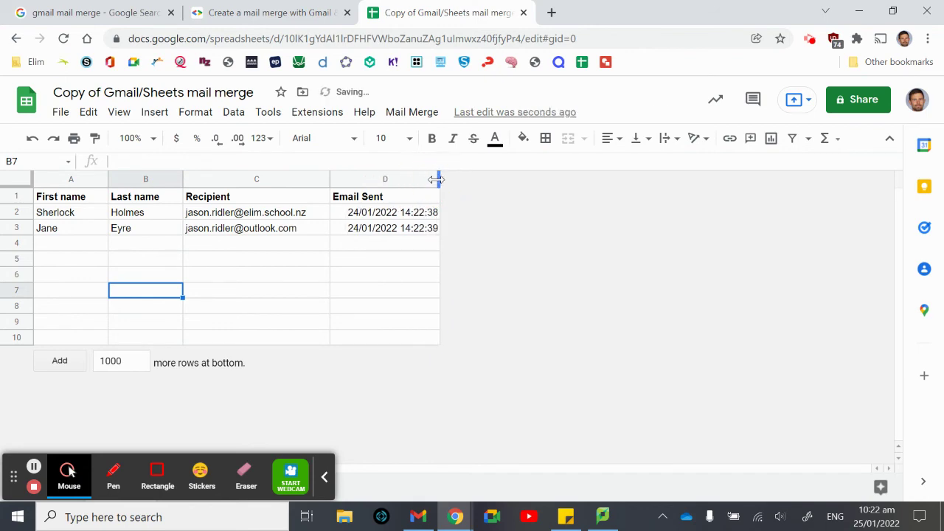
{"action": "left_click", "coordinate": [418, 517]}
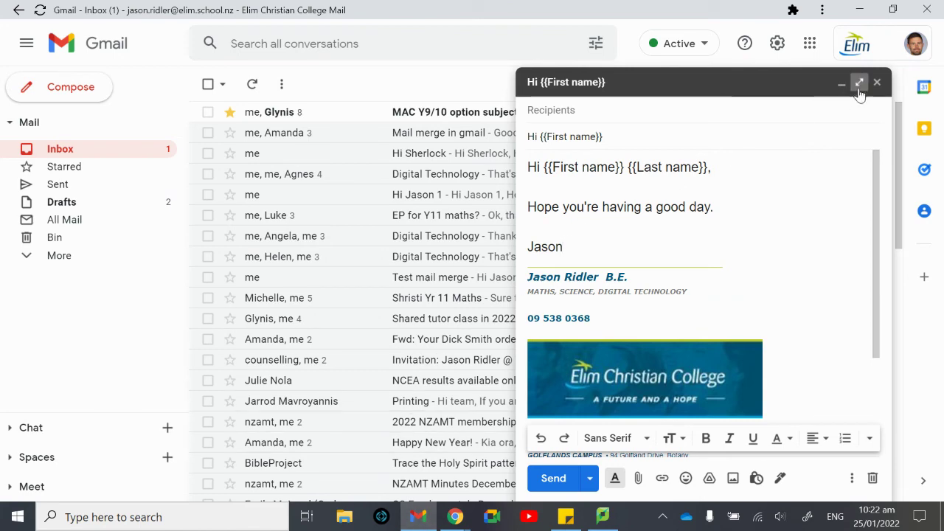
- Close the template draft and open the personalised merged email received in the inbox
{"action": "left_click", "coordinate": [876, 83]}
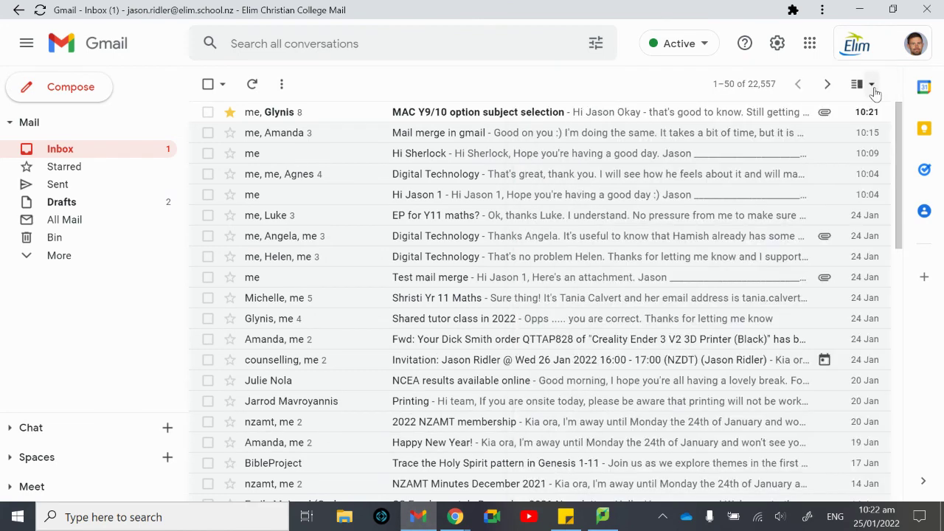
{"action": "left_click", "coordinate": [124, 186]}
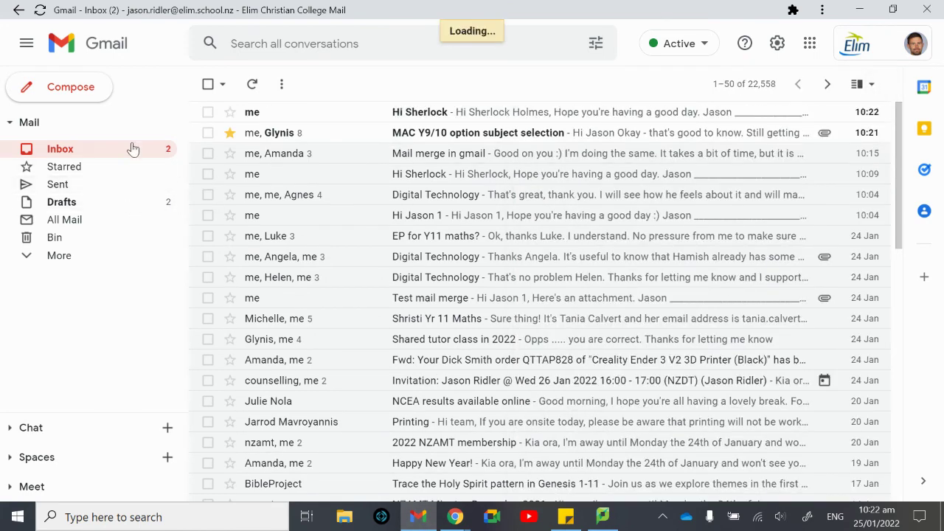
{"action": "left_click", "coordinate": [129, 151]}
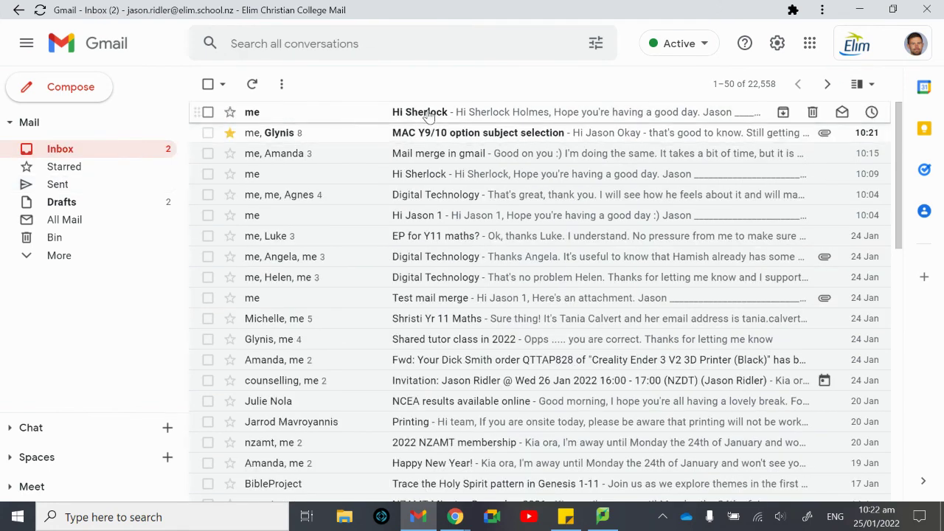
{"action": "left_click", "coordinate": [426, 113]}
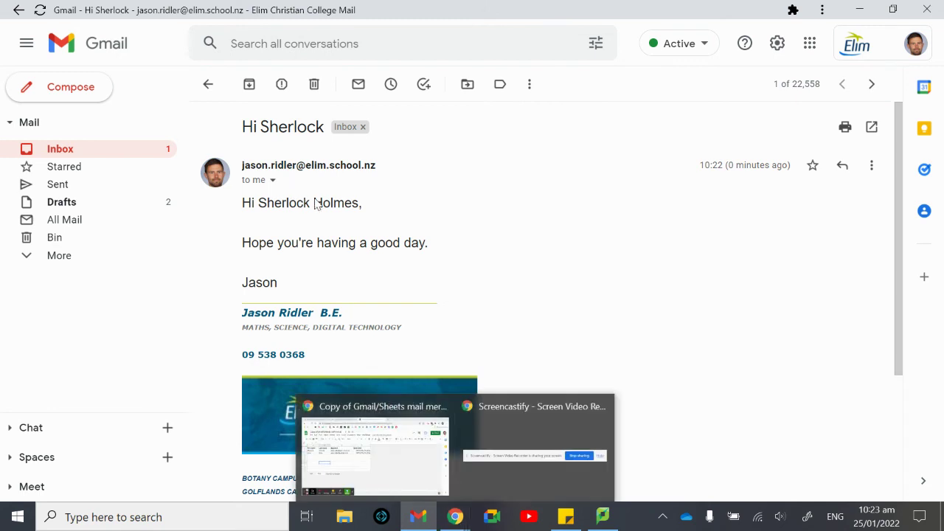
{"action": "mouse_move", "coordinate": [455, 516]}
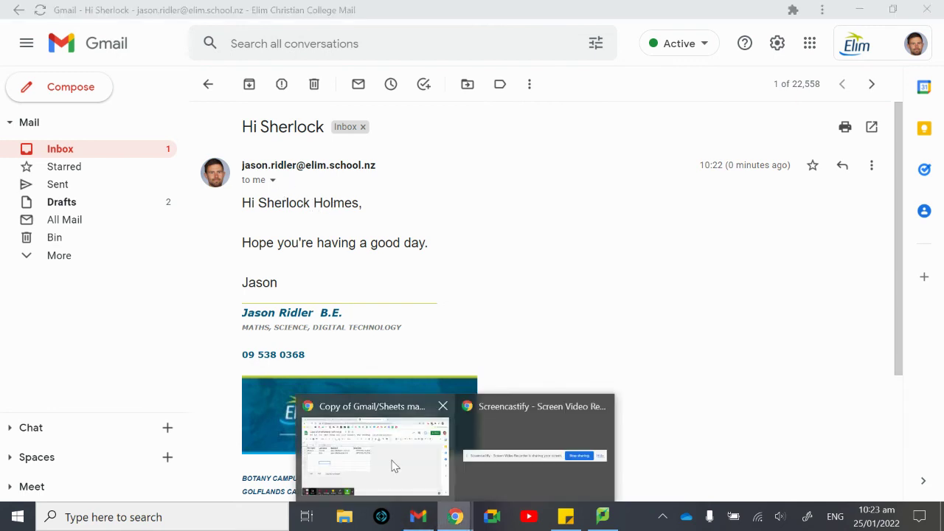
{"action": "left_click", "coordinate": [392, 465]}
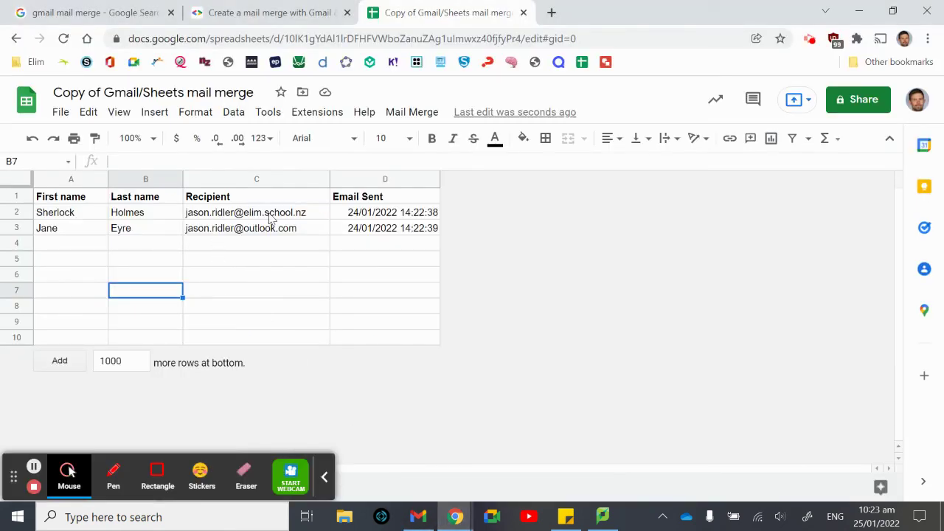
{"action": "left_click", "coordinate": [175, 249]}
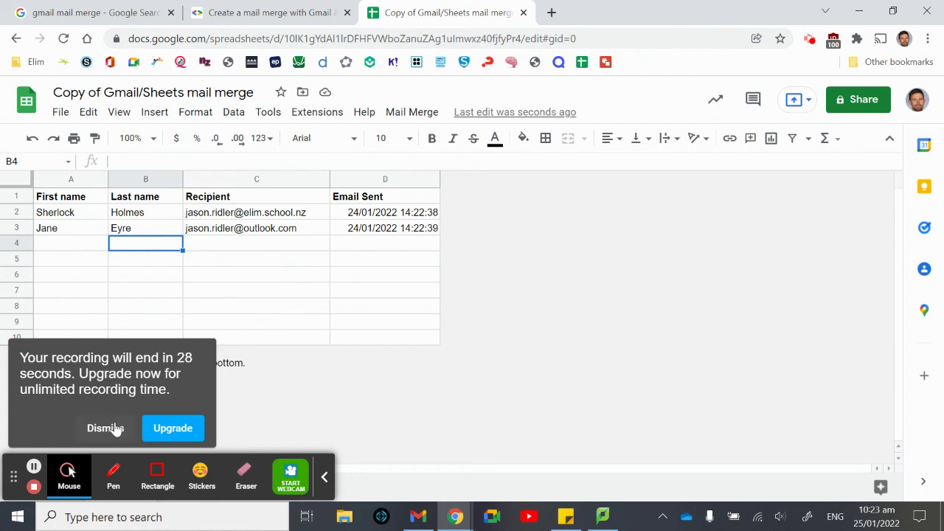
{"action": "left_click", "coordinate": [114, 427]}
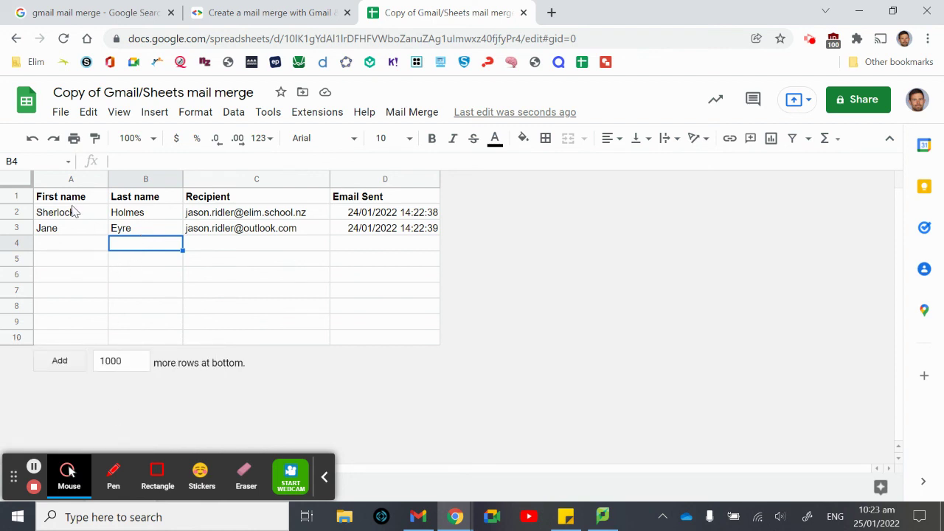